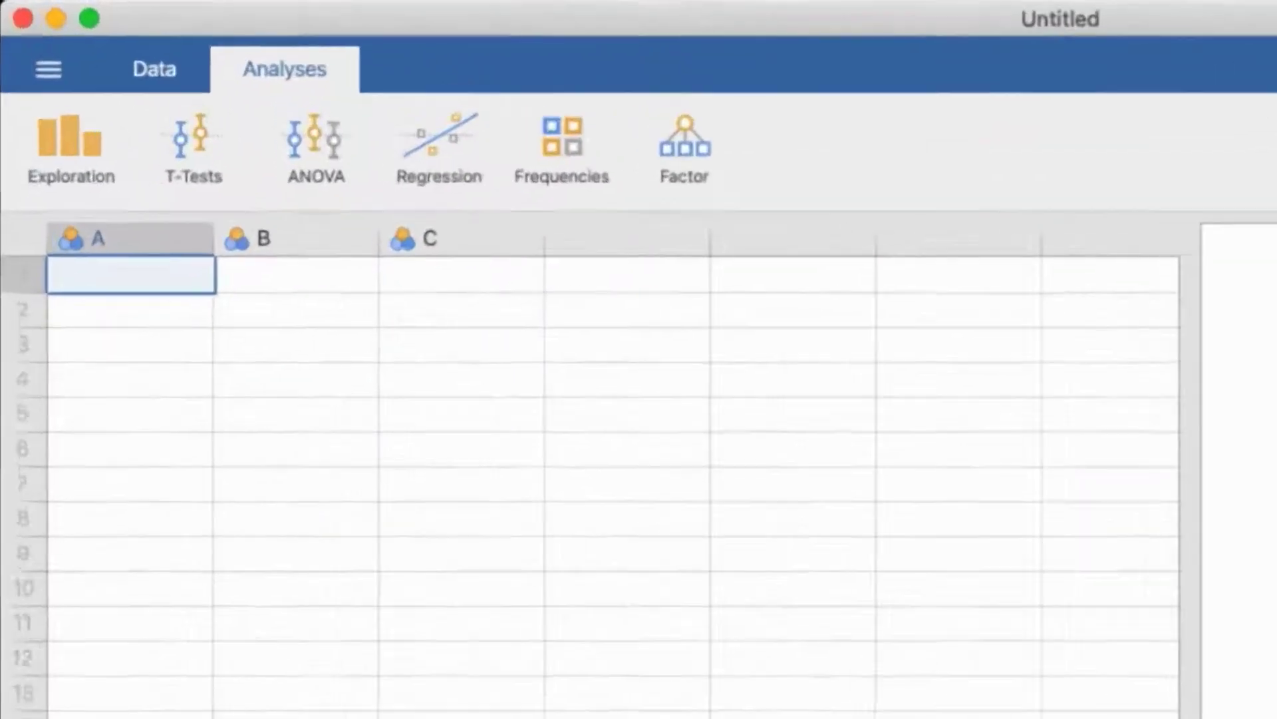
left_click(148, 74)
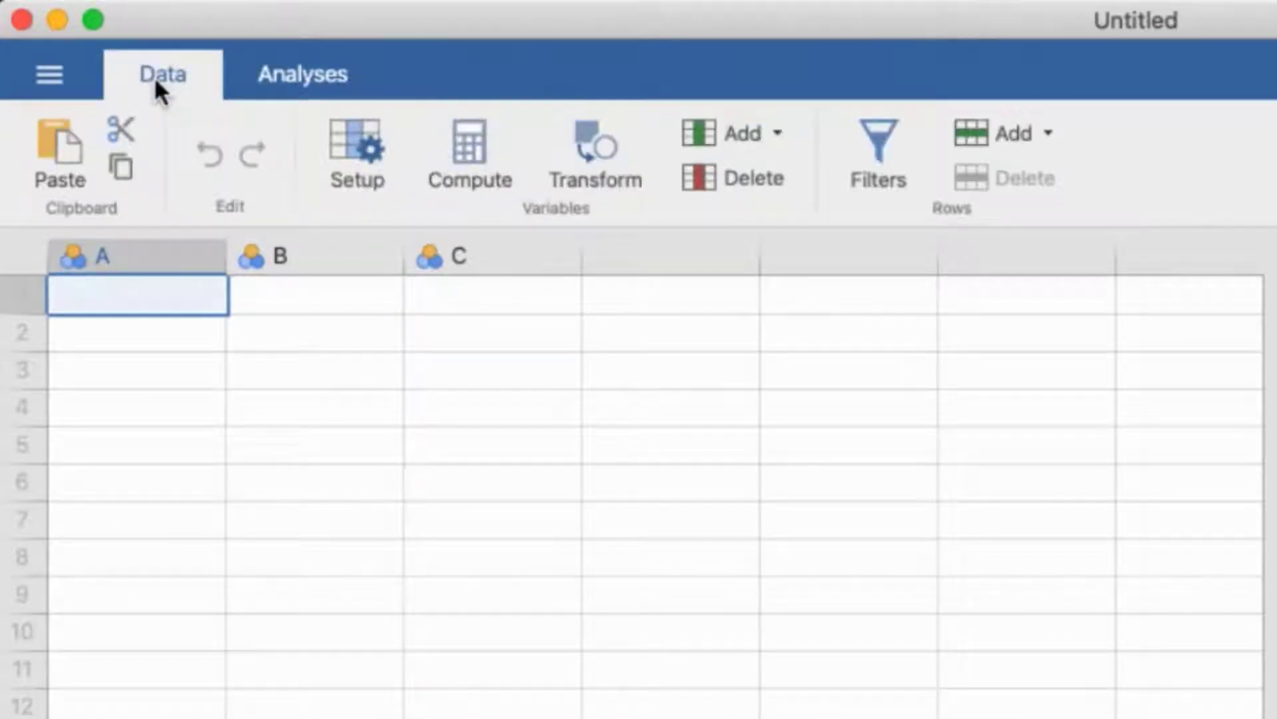
left_click(336, 77)
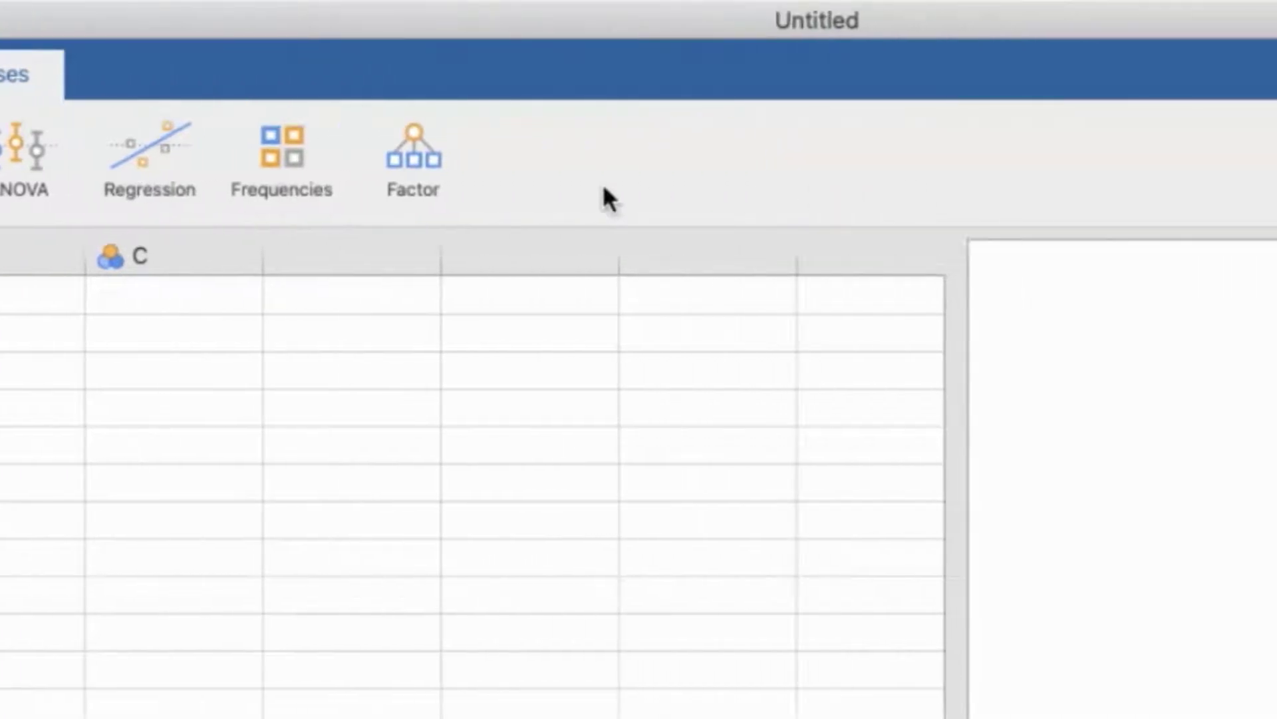
left_click(1205, 171)
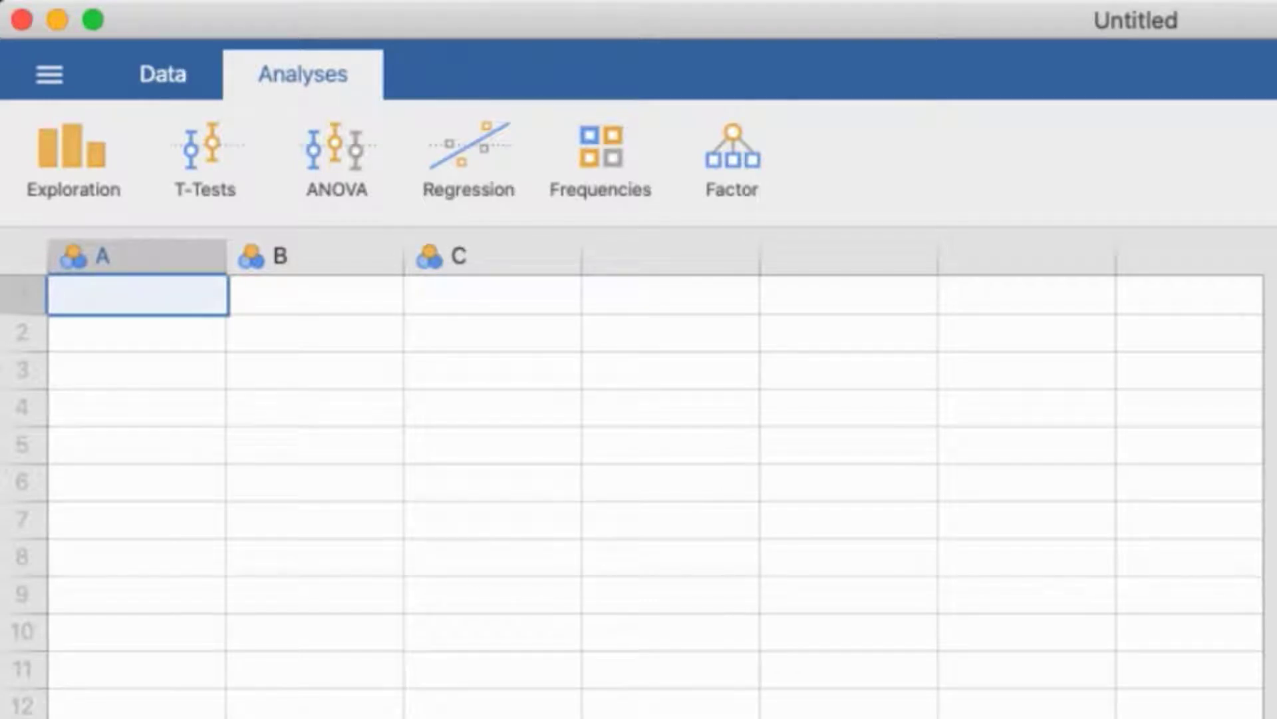
Open the Bugs (Ryan, Wilde & Crist, 2013) data set from the Data Library
left_click(56, 69)
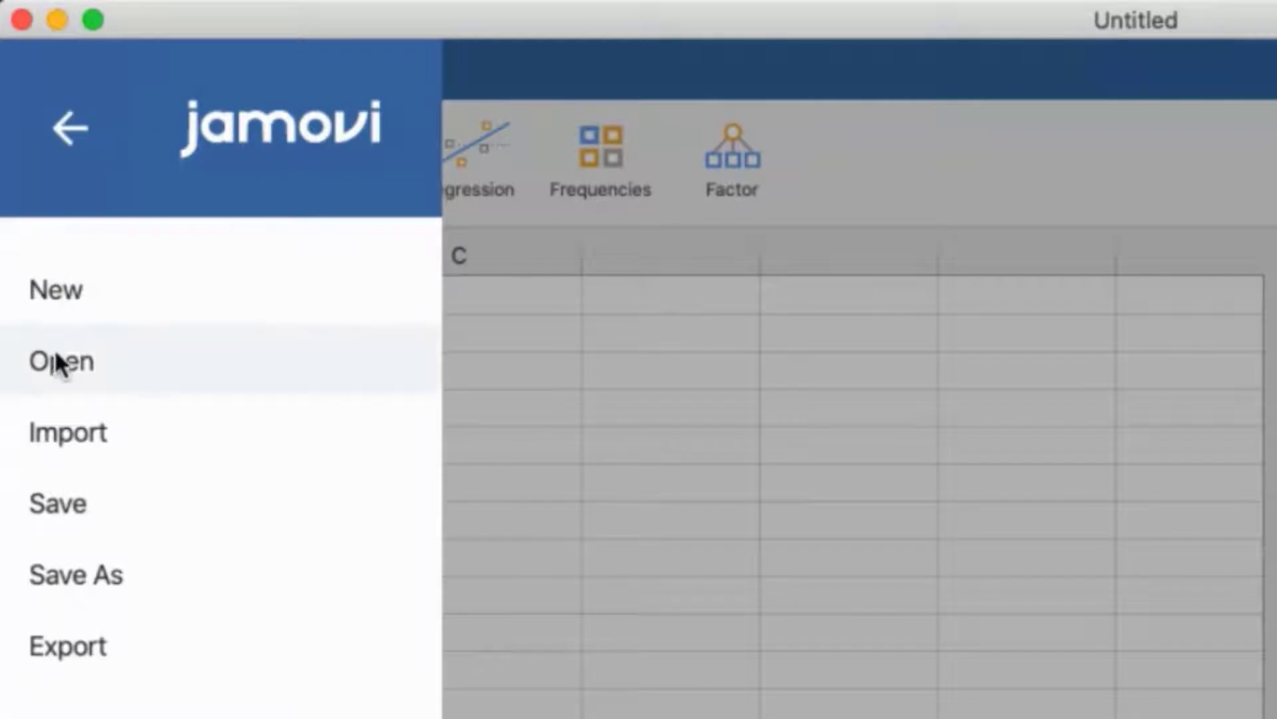
left_click(81, 358)
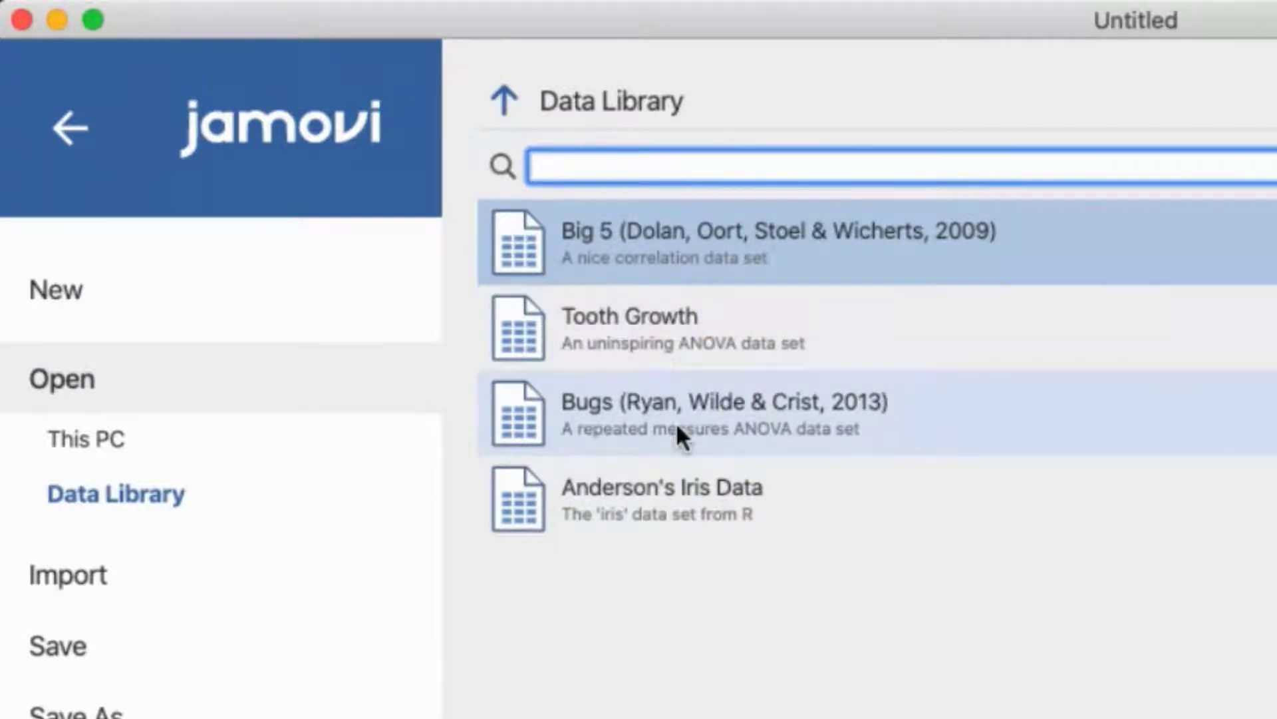
left_click(676, 421)
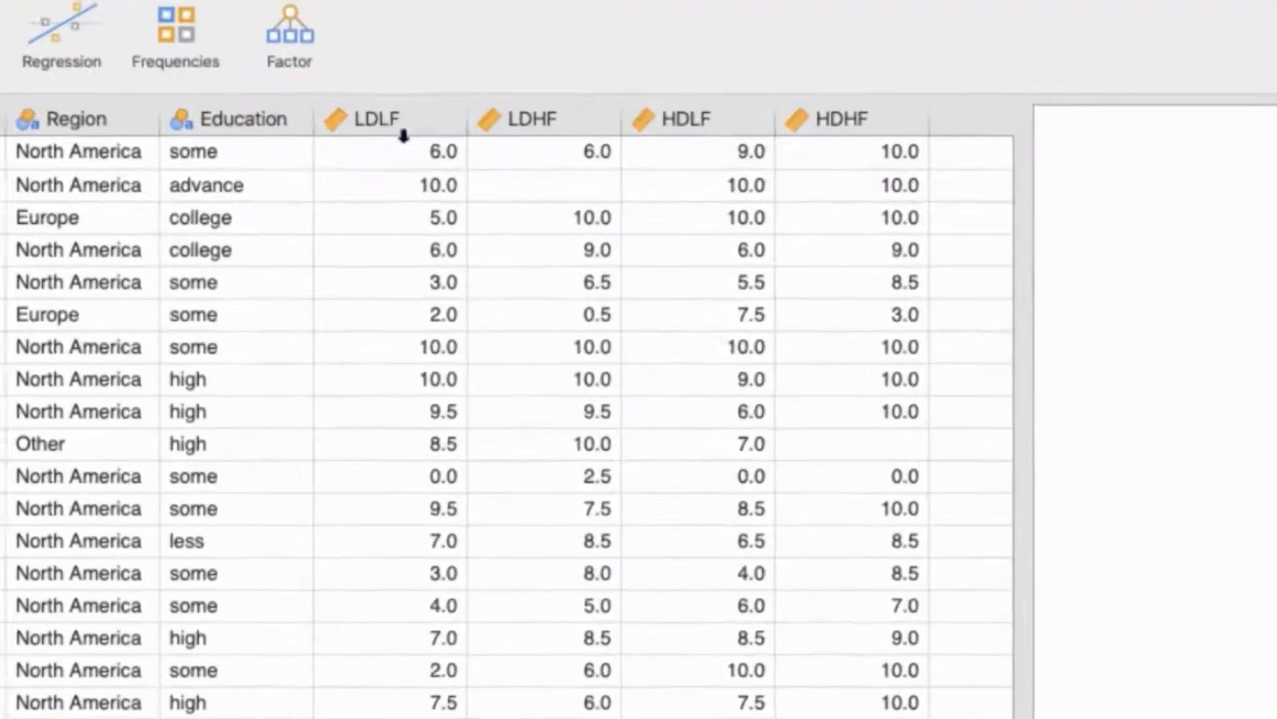
Examine the rating columns LDLF to HDHF and the LDHF variable's setup, including its measure type options
left_click_drag(482, 143, 756, 146)
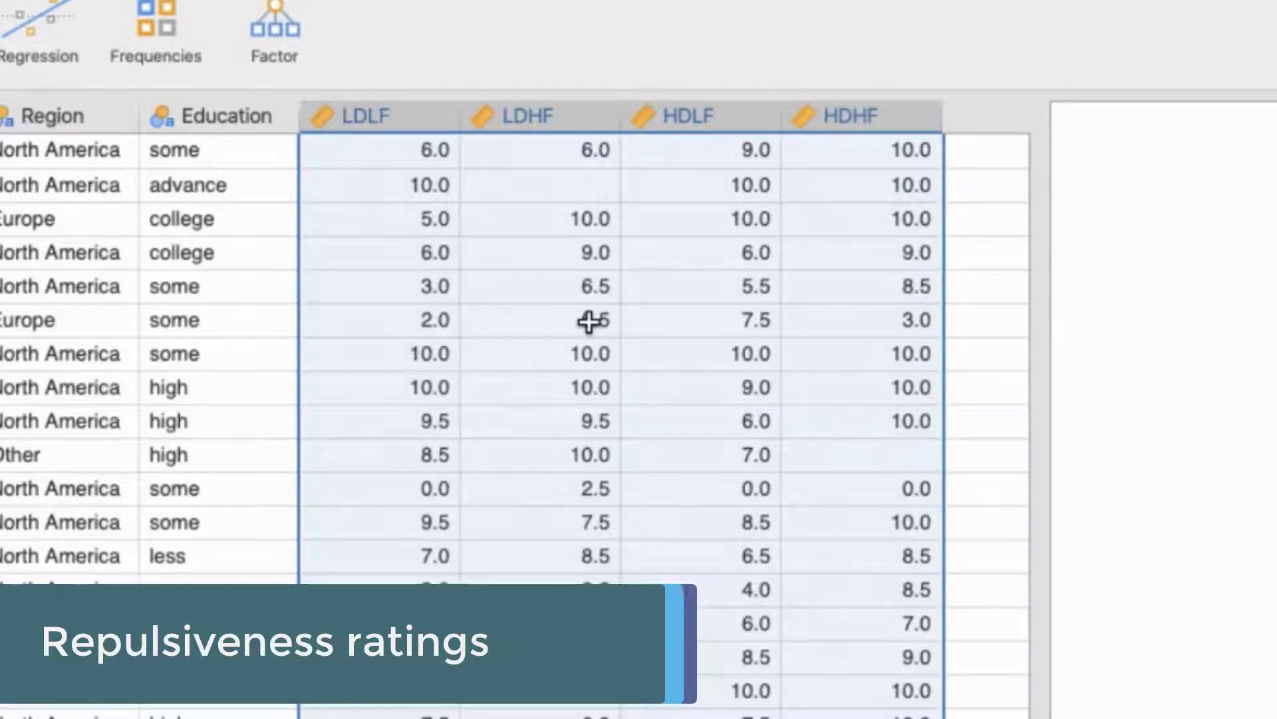
left_click(589, 320)
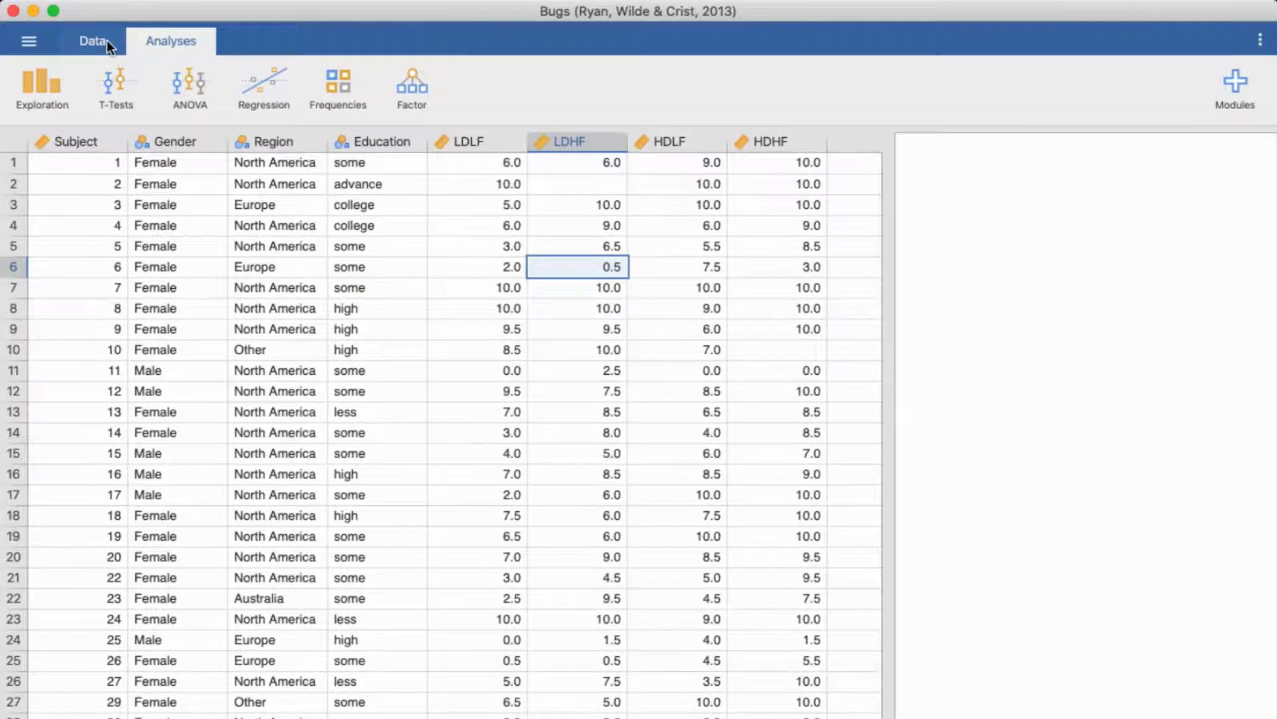
left_click(106, 40)
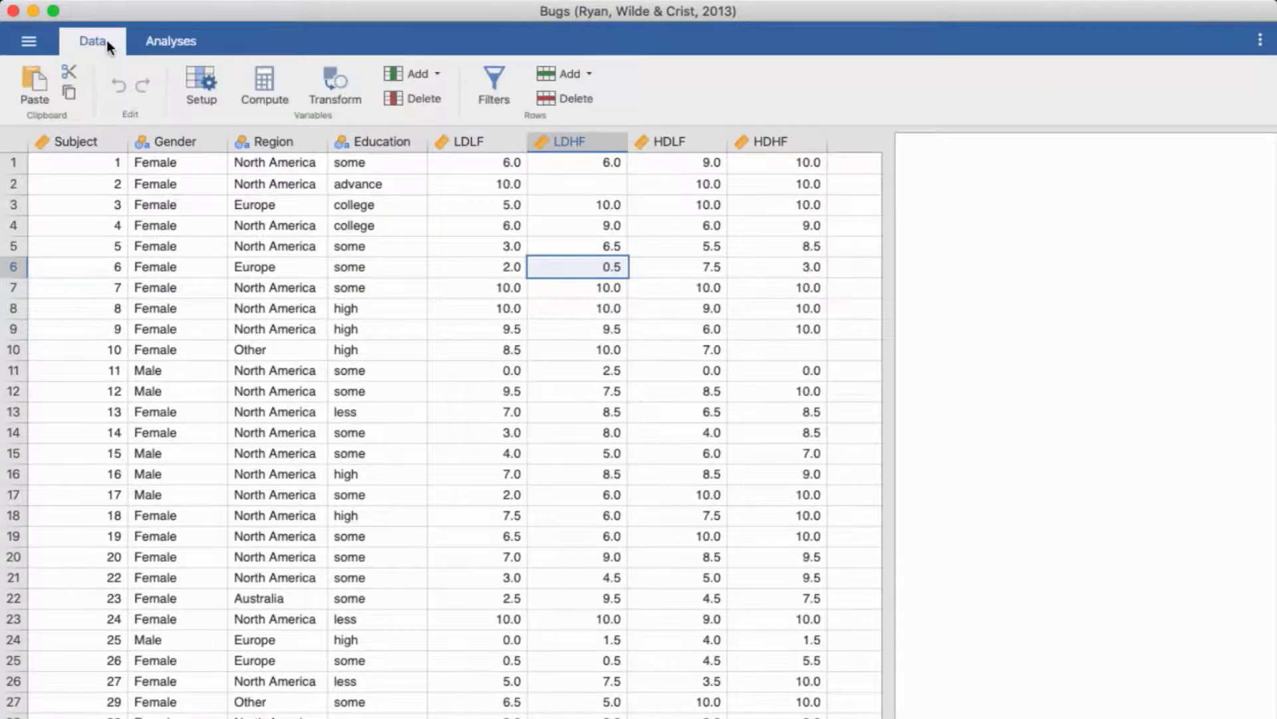
left_click(202, 83)
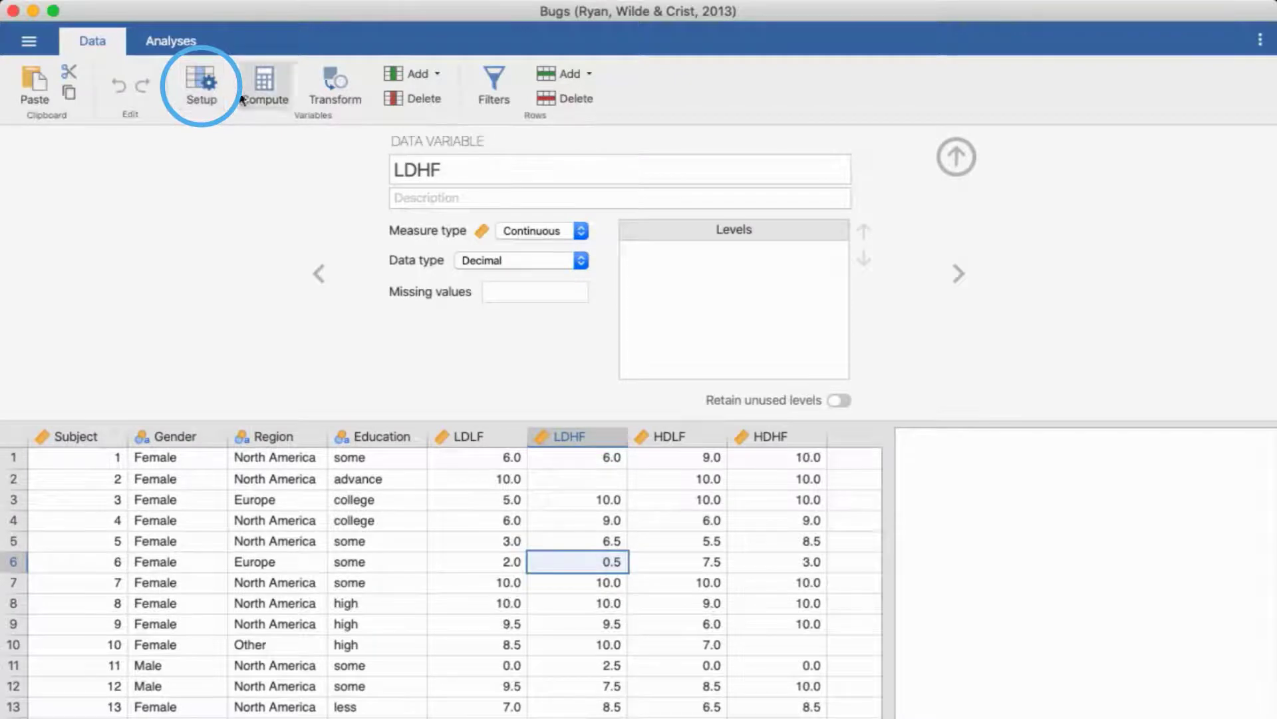
left_click(473, 168)
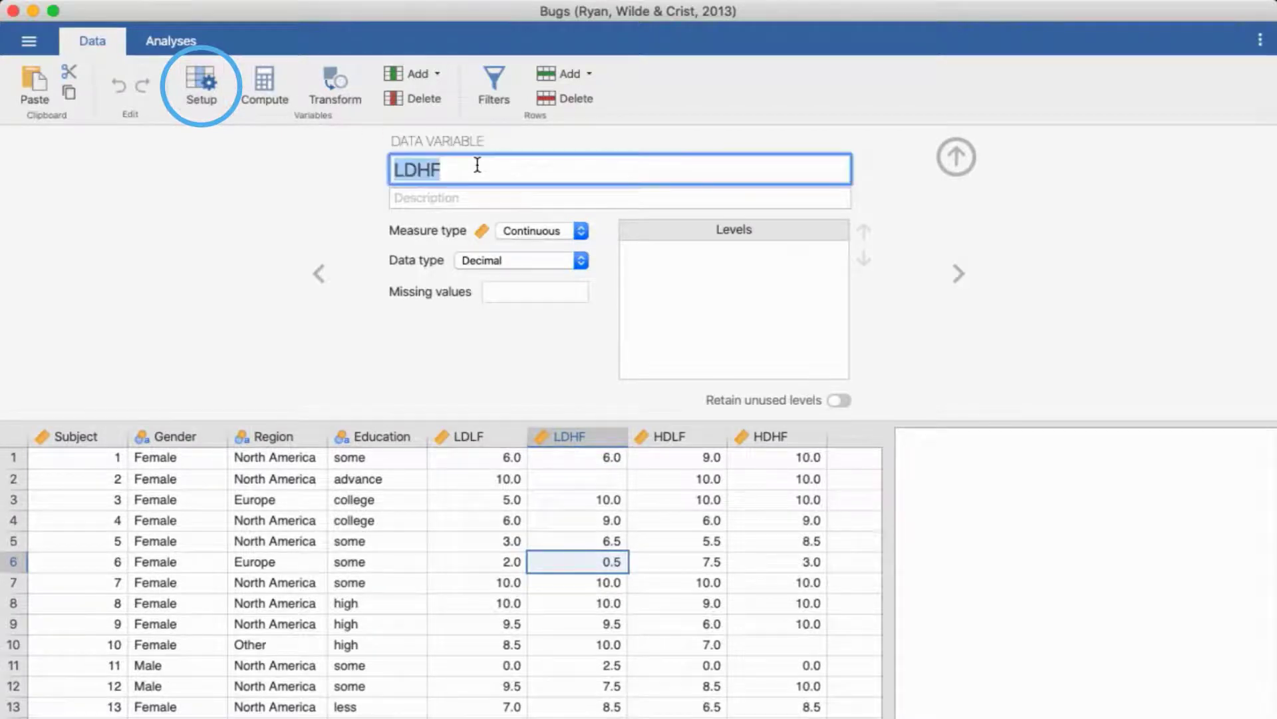
left_click(538, 230)
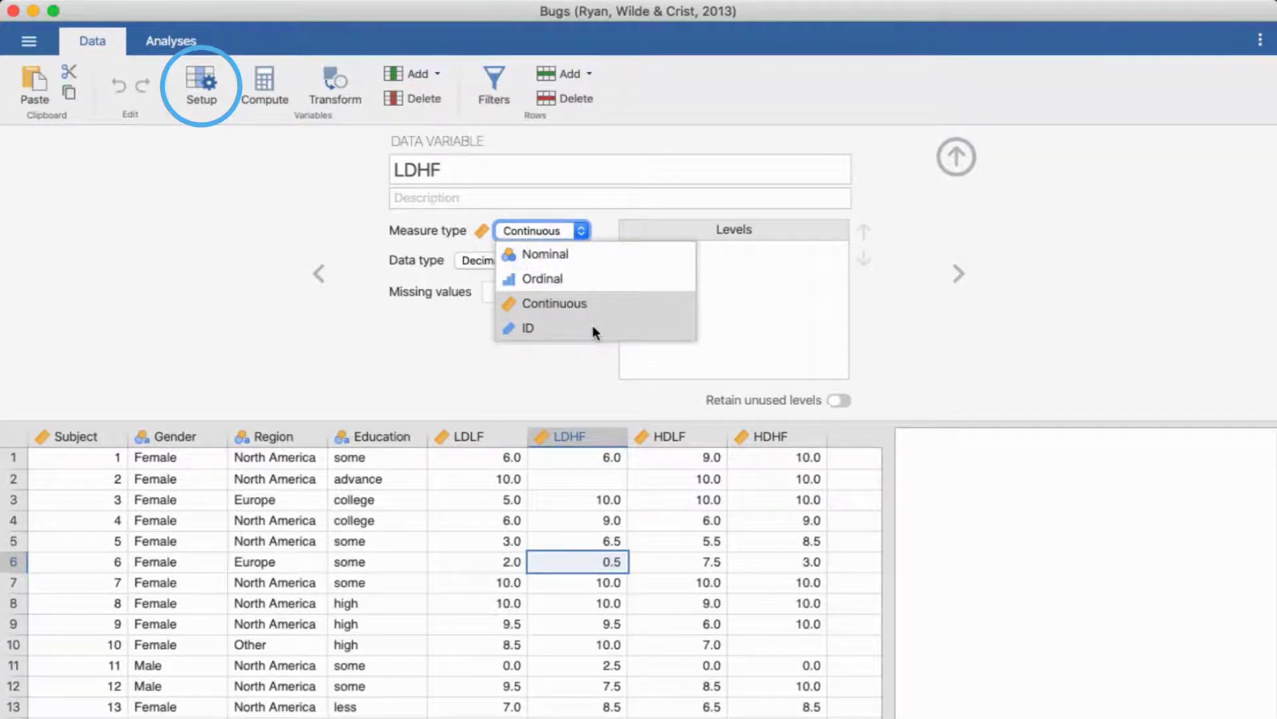
left_click(564, 495)
left_click(565, 498)
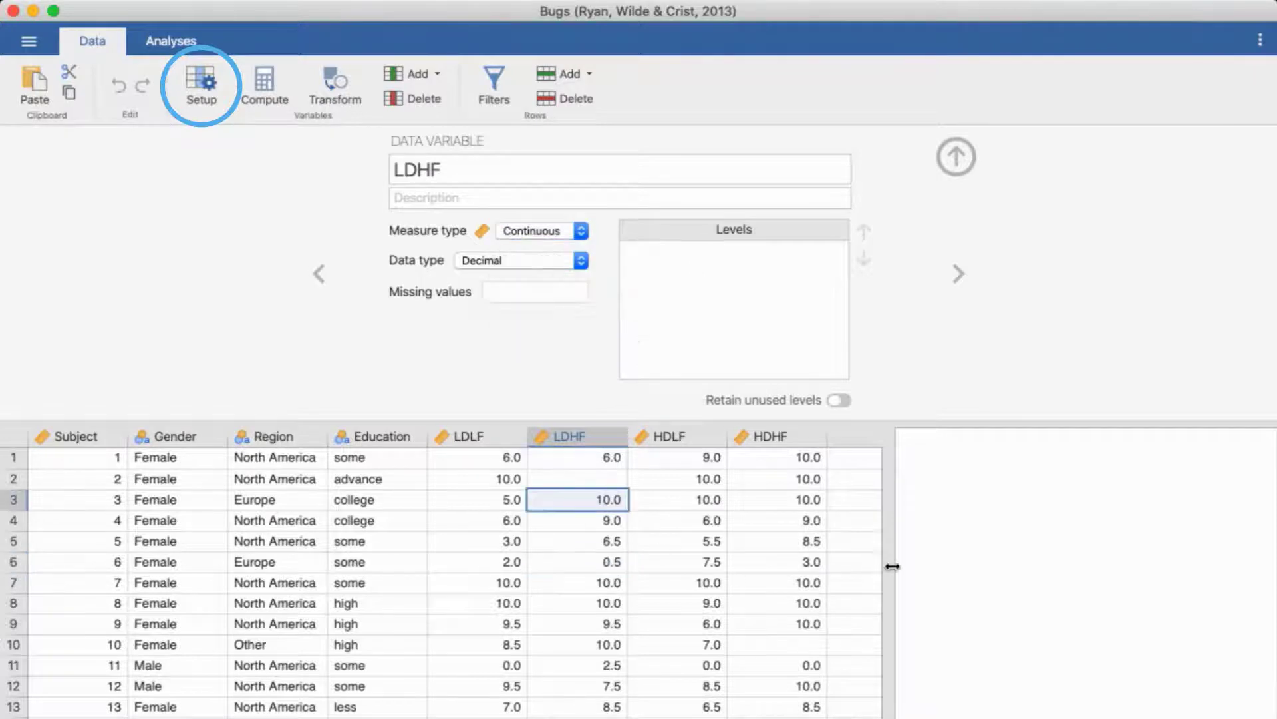
Widen the data area and create a computed variable named Repulsiveness in the empty column after HDHF
left_click_drag(893, 566, 996, 558)
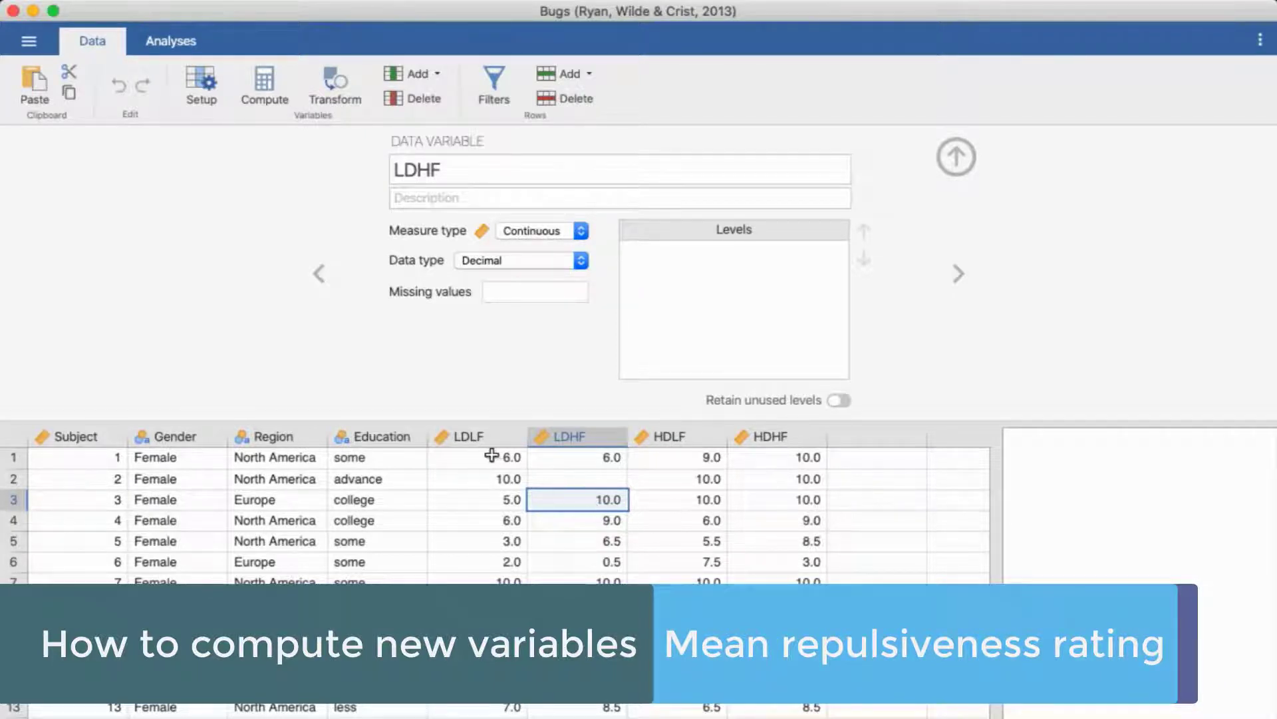
left_click_drag(479, 498, 761, 498)
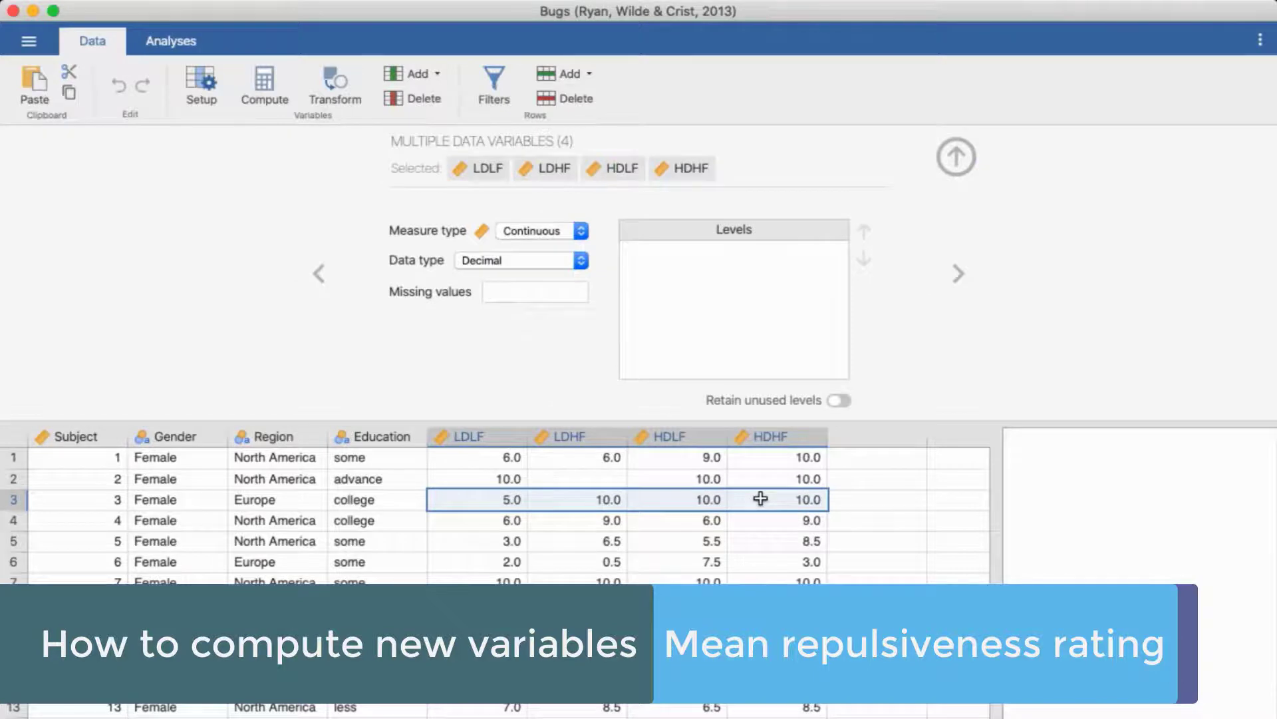
left_click(878, 445)
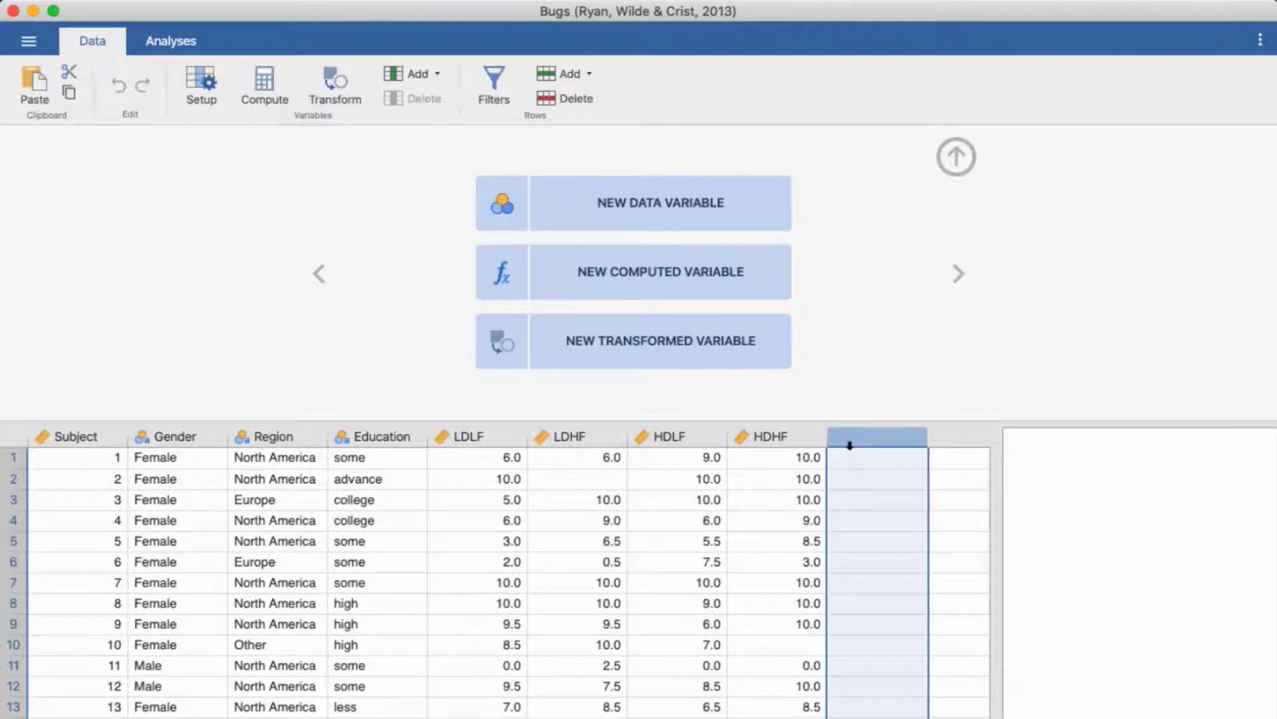
left_click(640, 275)
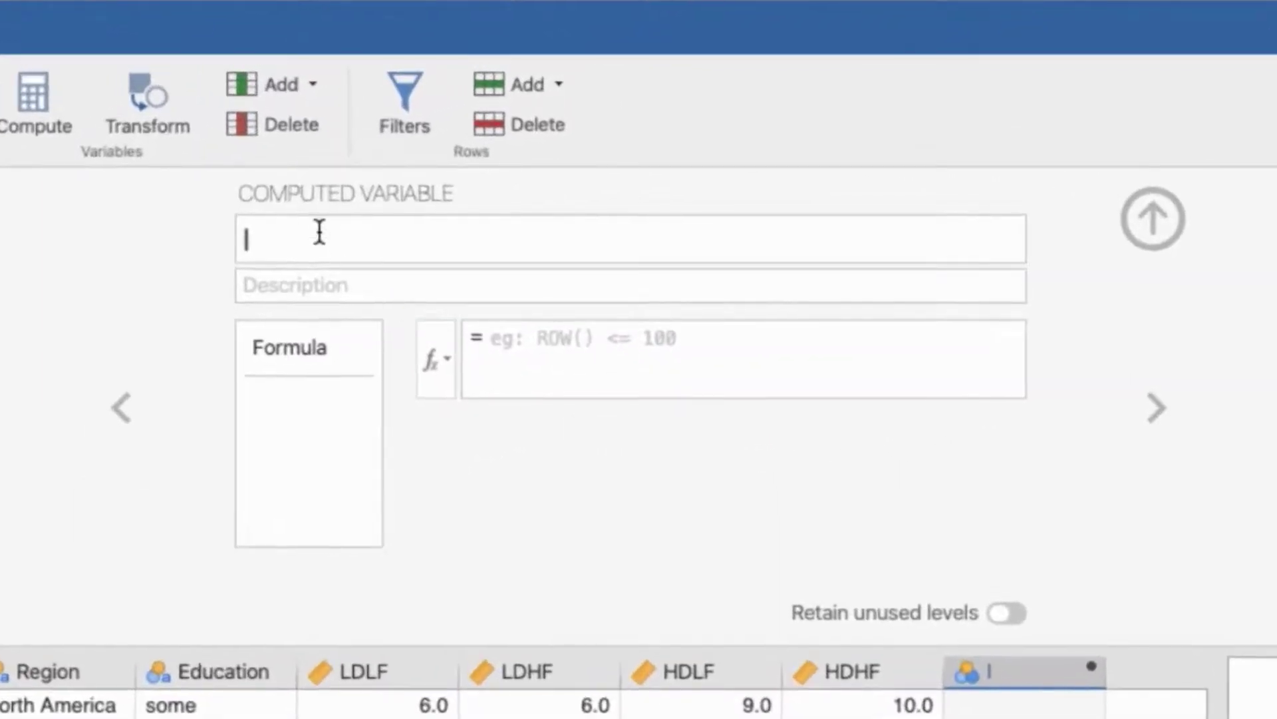
left_click(319, 233)
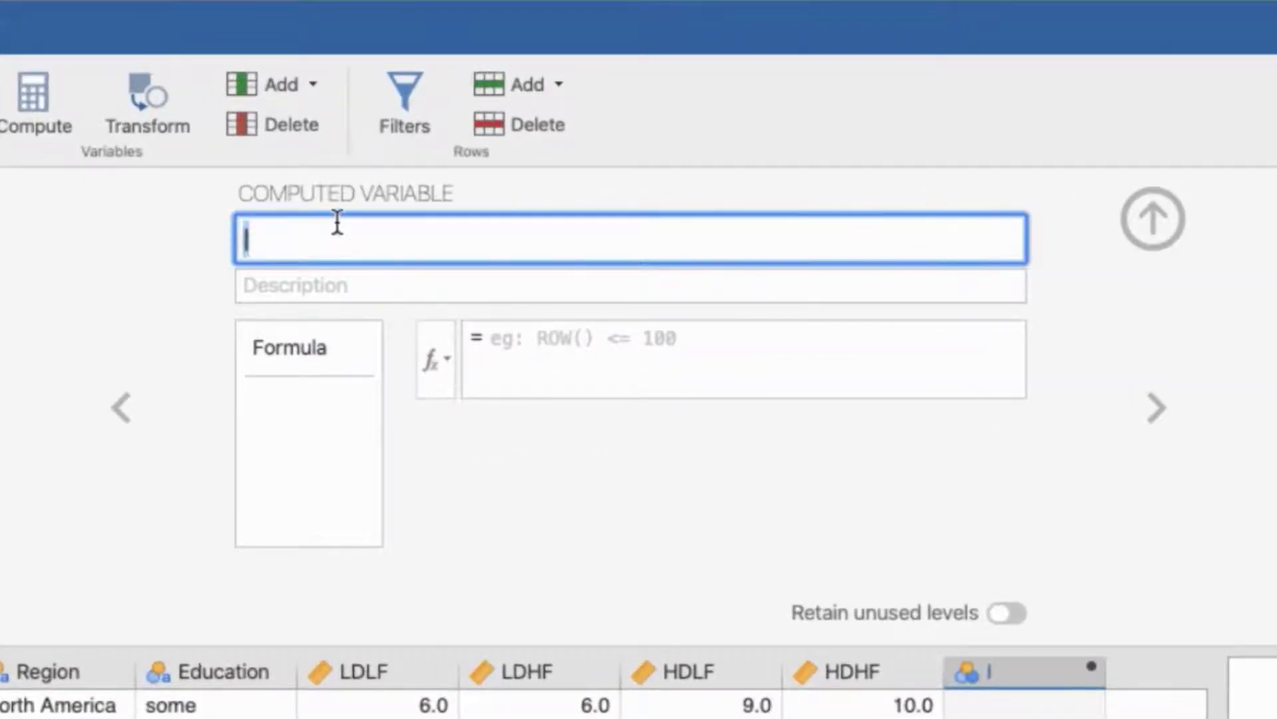
type("Repulsi")
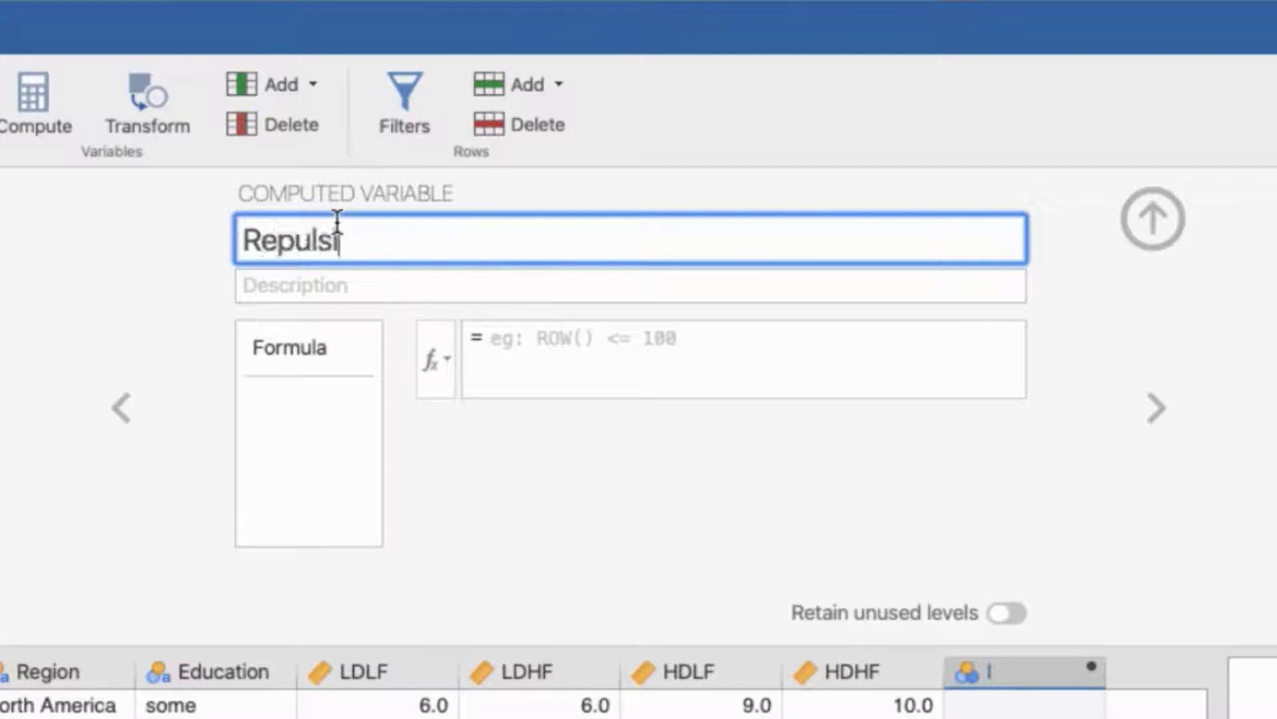
type("veness")
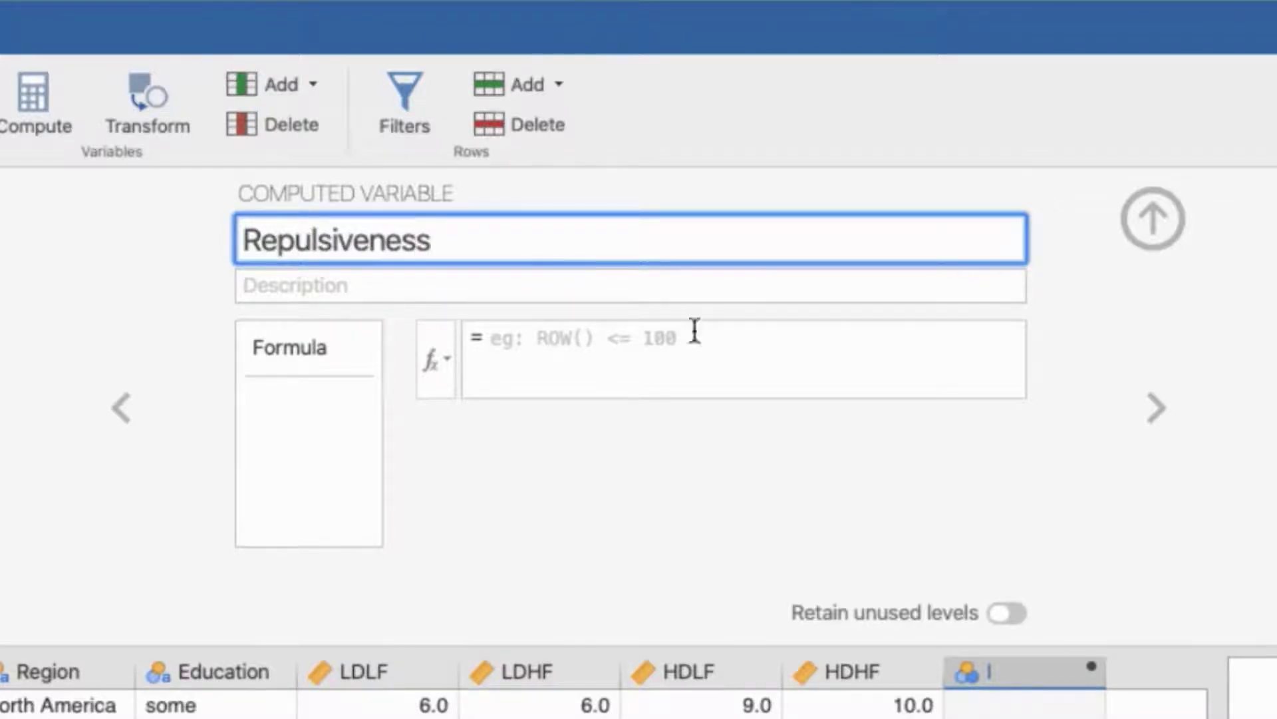
Insert the MEAN function into the formula of the Repulsiveness variable
left_click(609, 347)
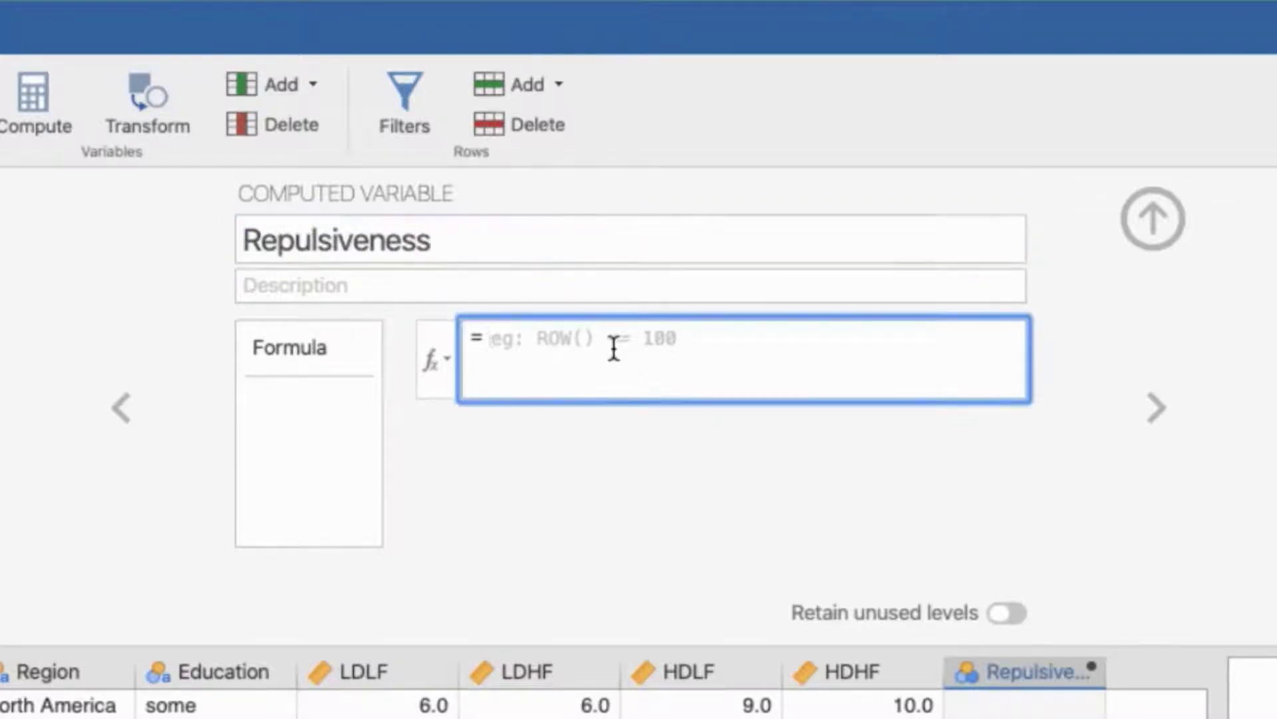
left_click(440, 357)
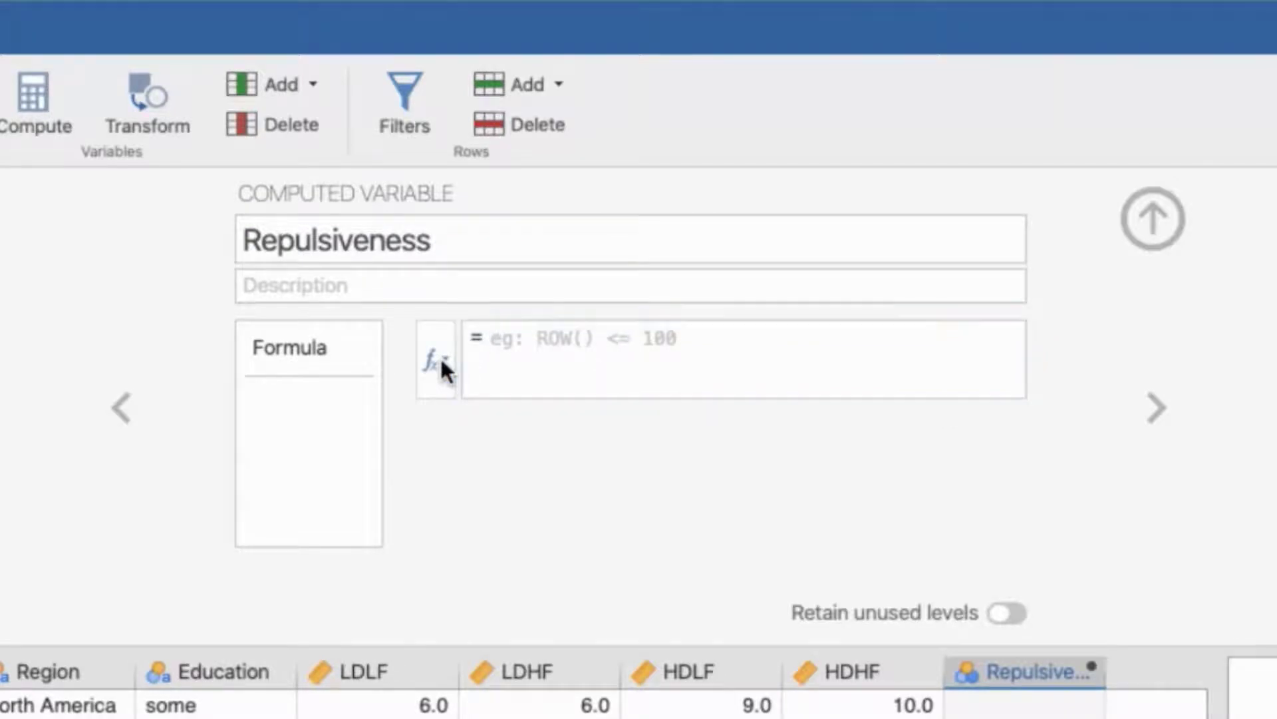
scroll(550, 532, "down", 5)
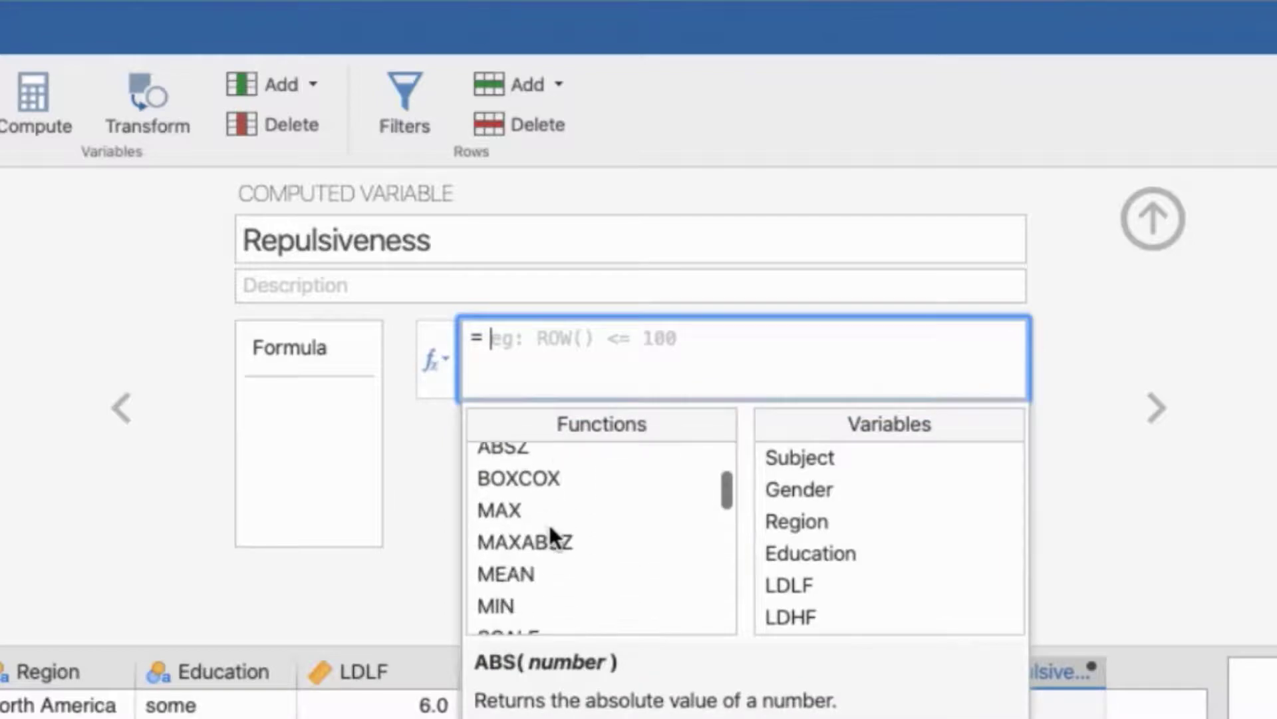
double_click(531, 573)
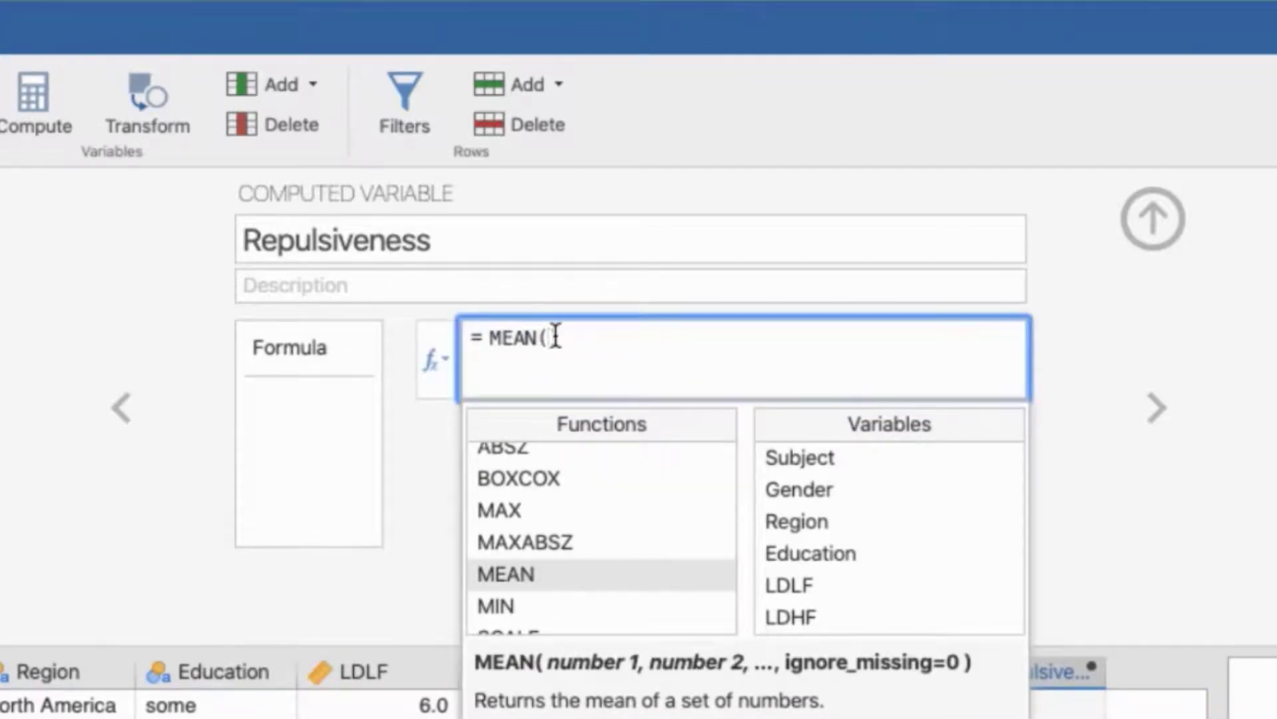
Complete the MEAN formula with the variables LDLF, LDHF, HDLF and HDHF separated by commas, and apply it
scroll(854, 536, "down", 2)
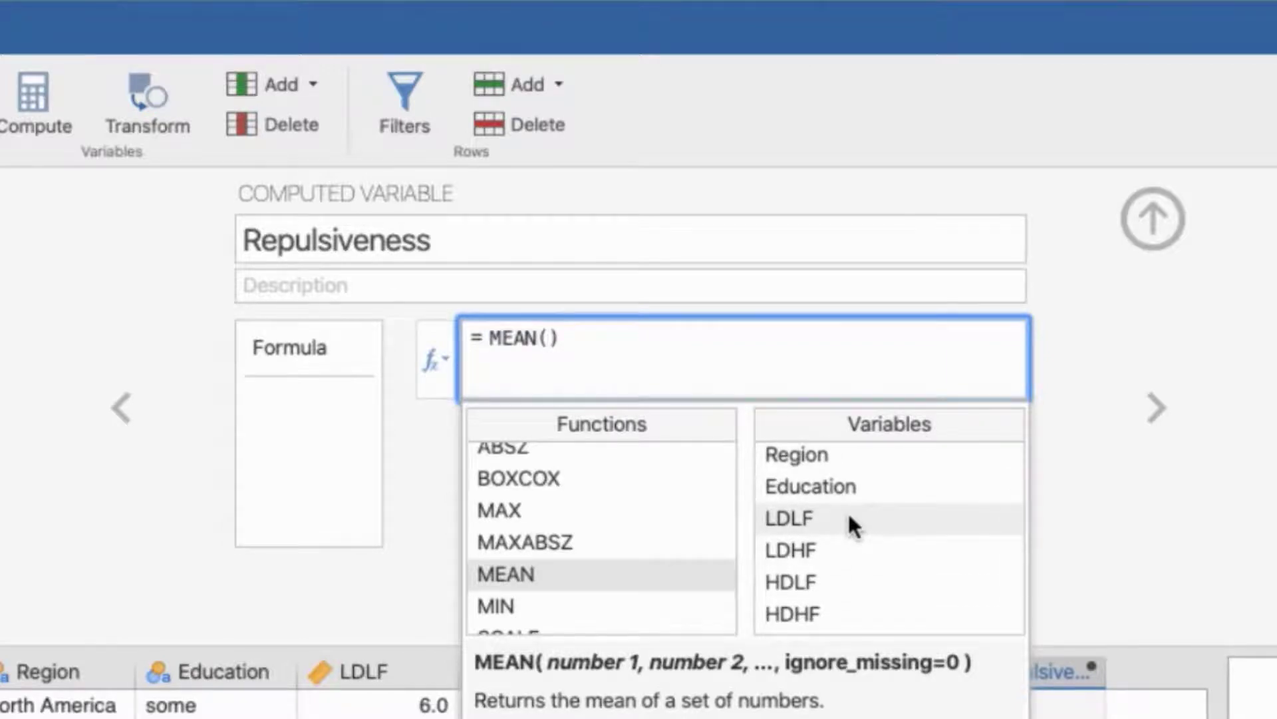
double_click(848, 523)
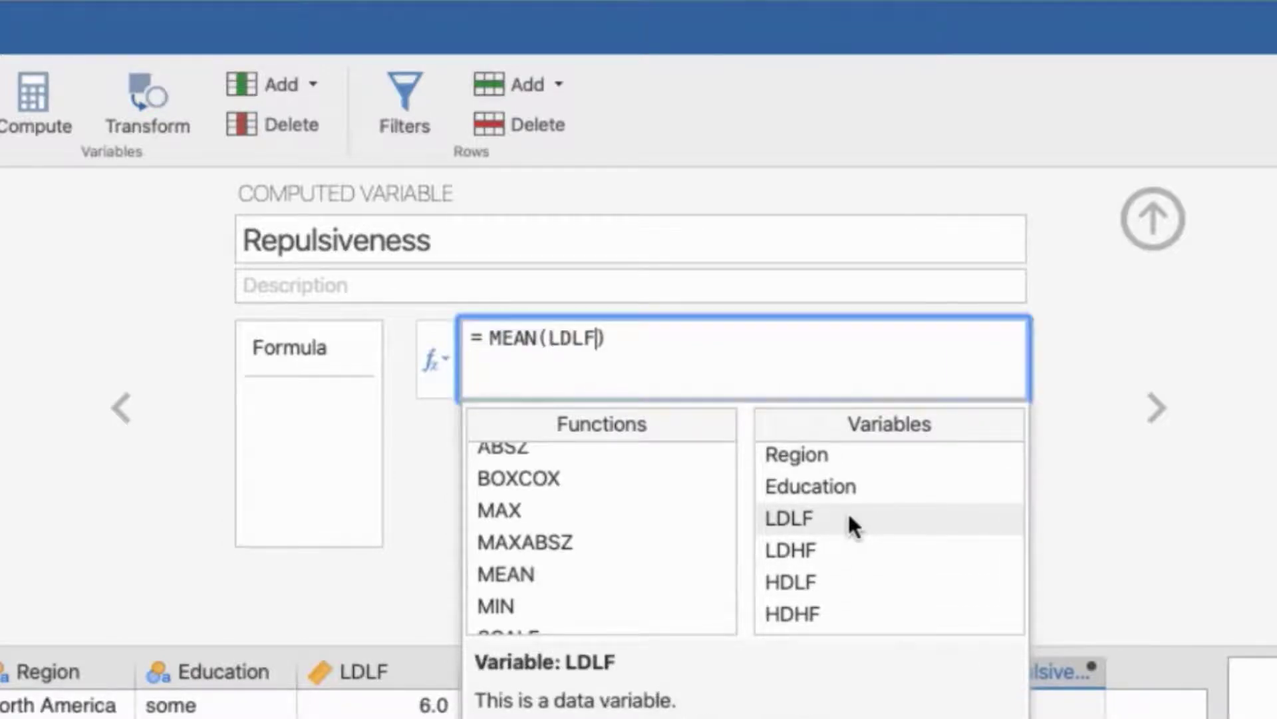
type(",")
double_click(827, 545)
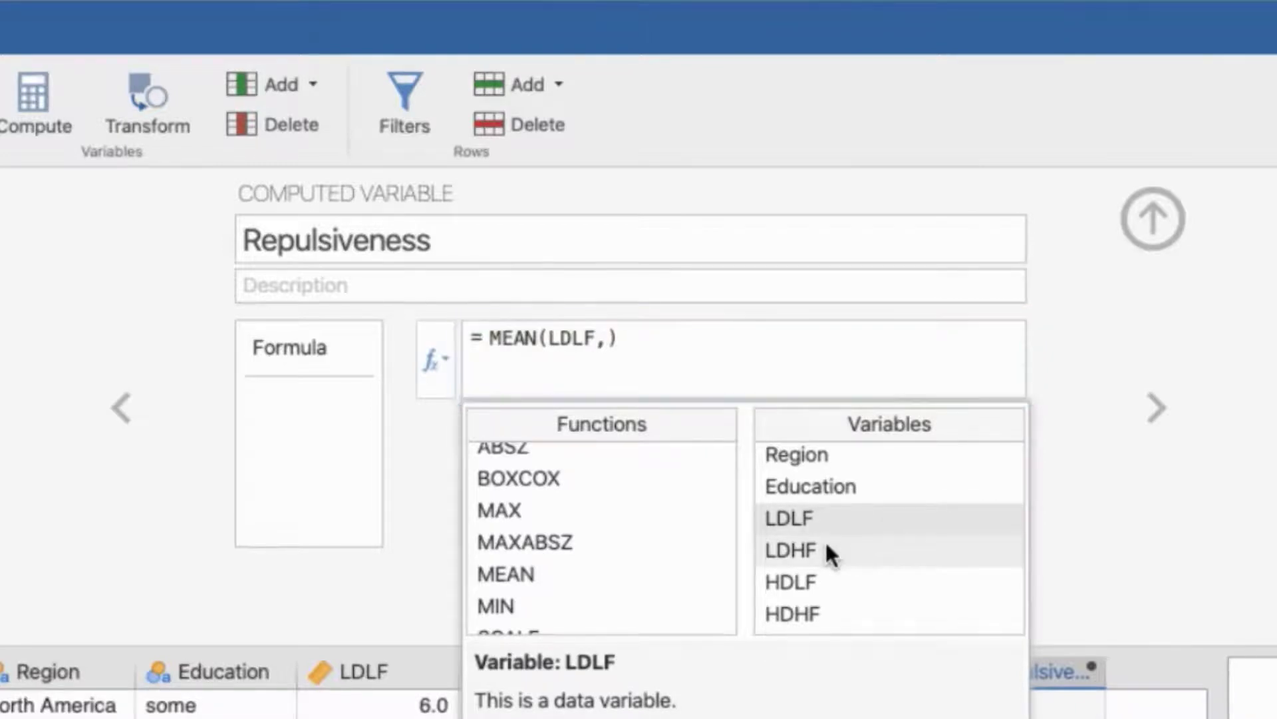
type(",")
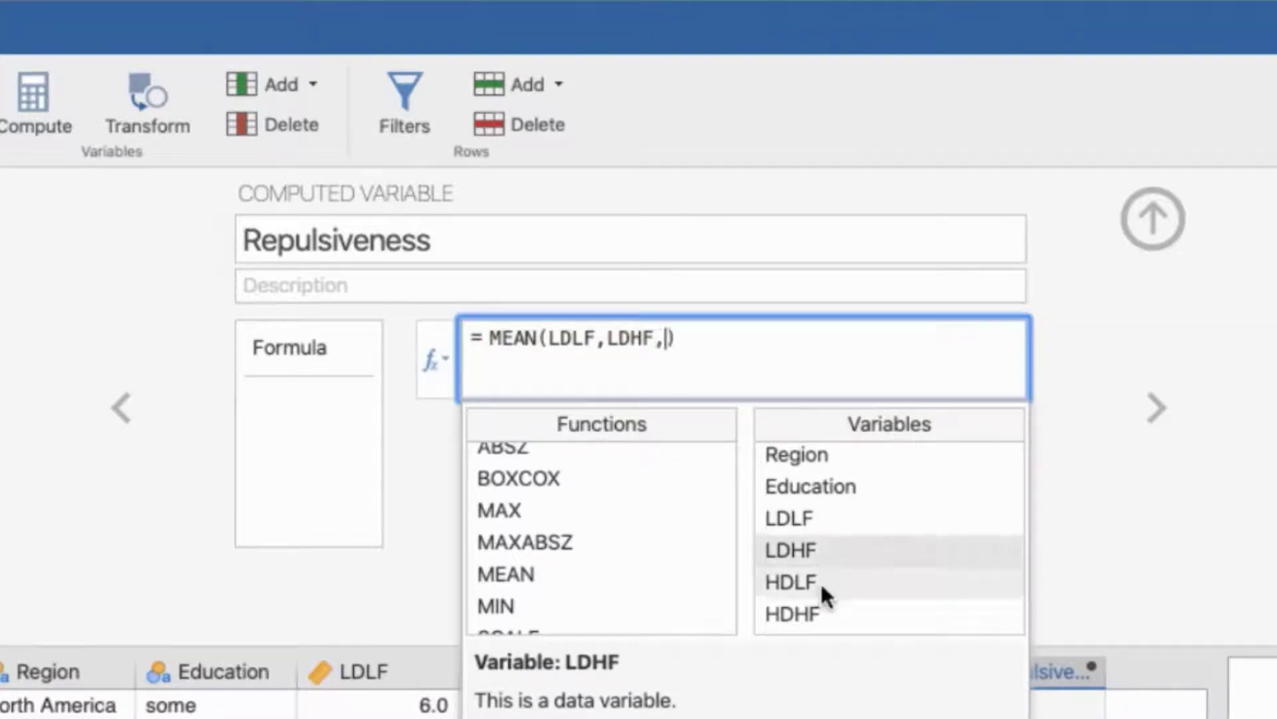
double_click(820, 581)
type(",")
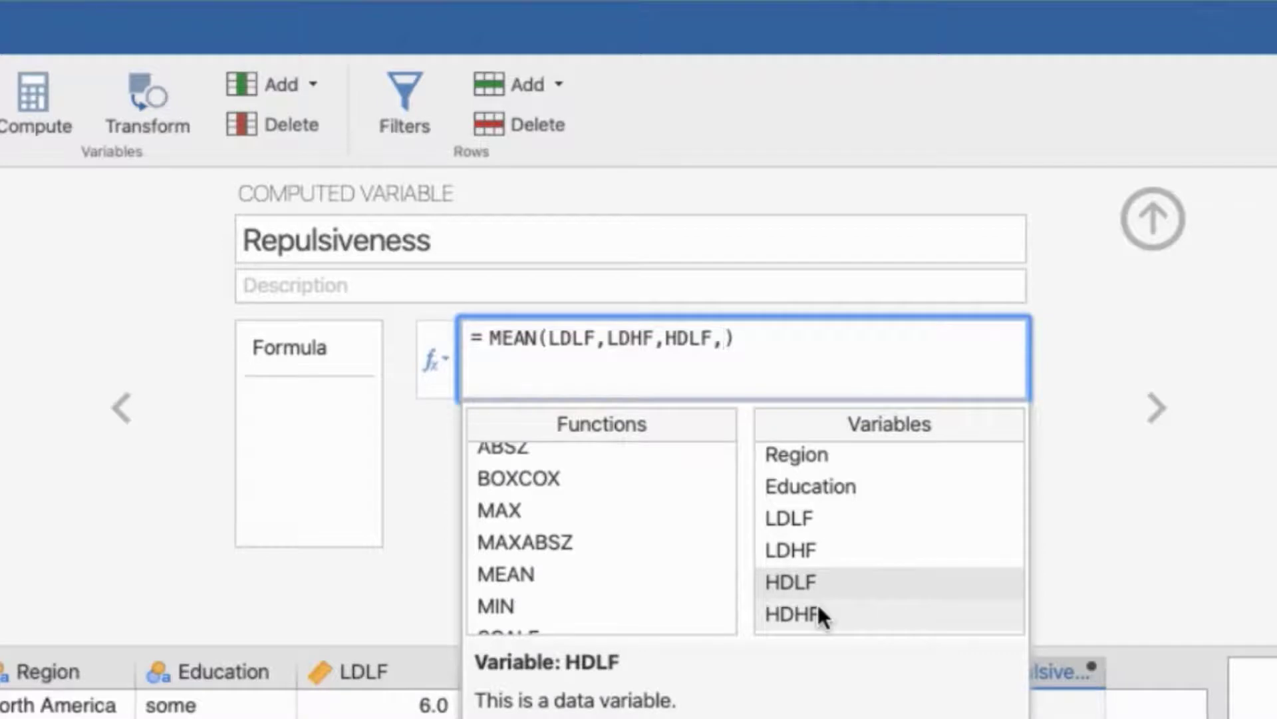
left_click(817, 601)
double_click(818, 609)
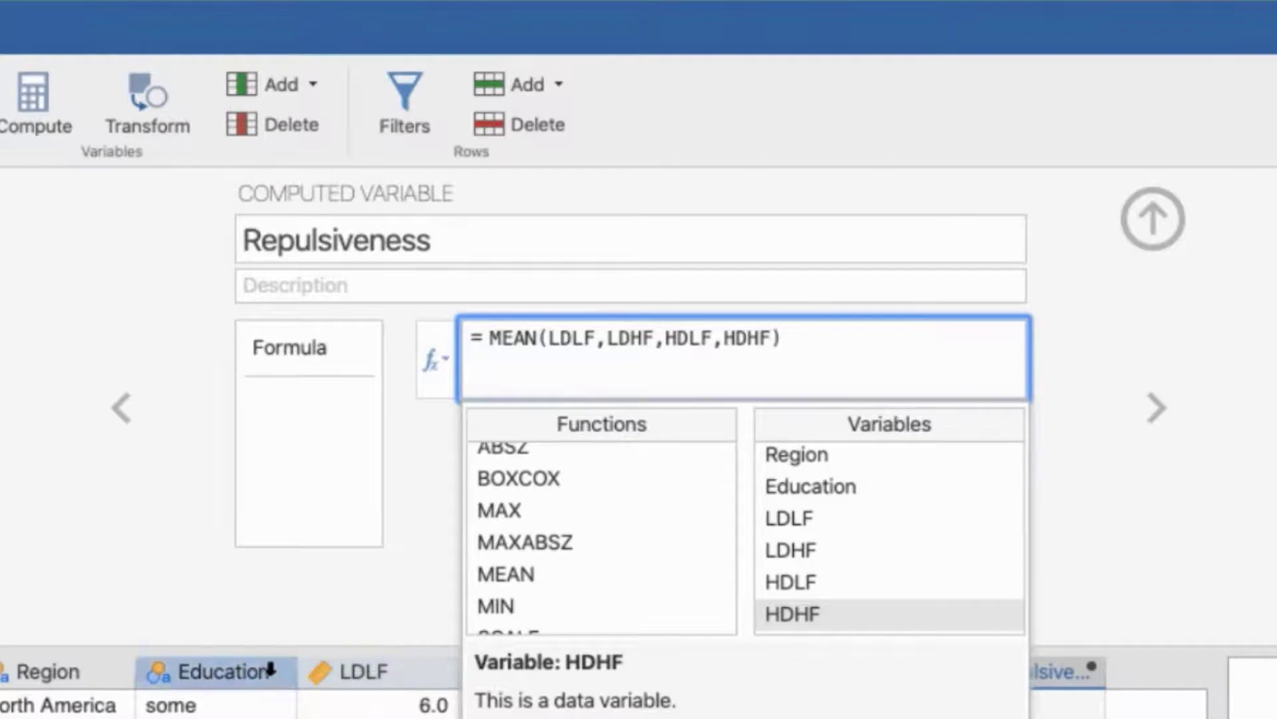
left_click(1196, 530)
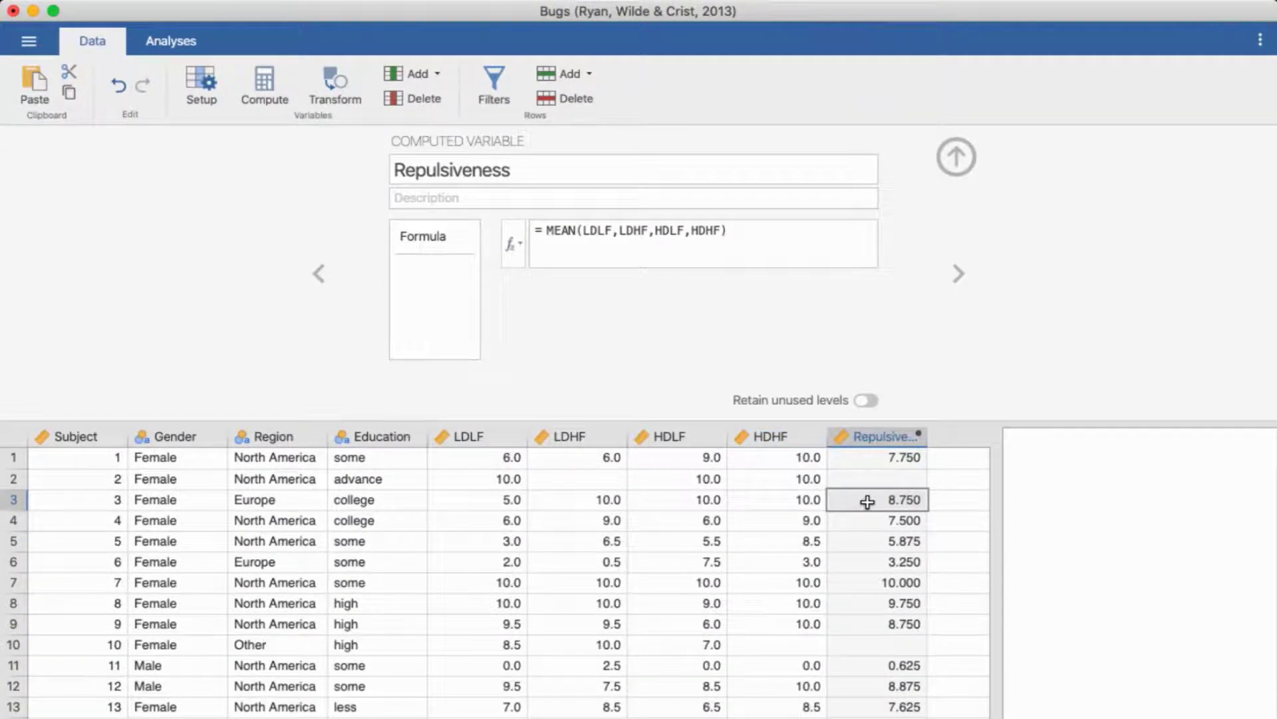
Compare the LDHF rating in row 3 with that row's computed Repulsiveness value
left_click(584, 500)
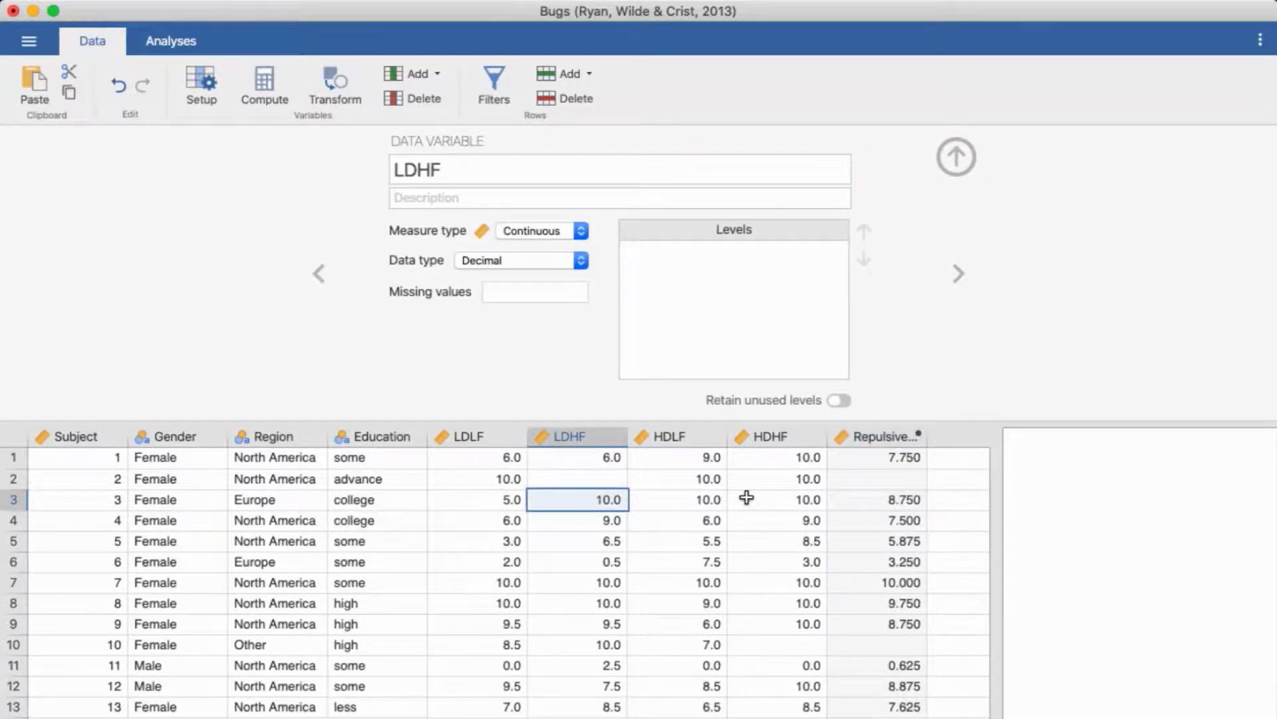
left_click(912, 500)
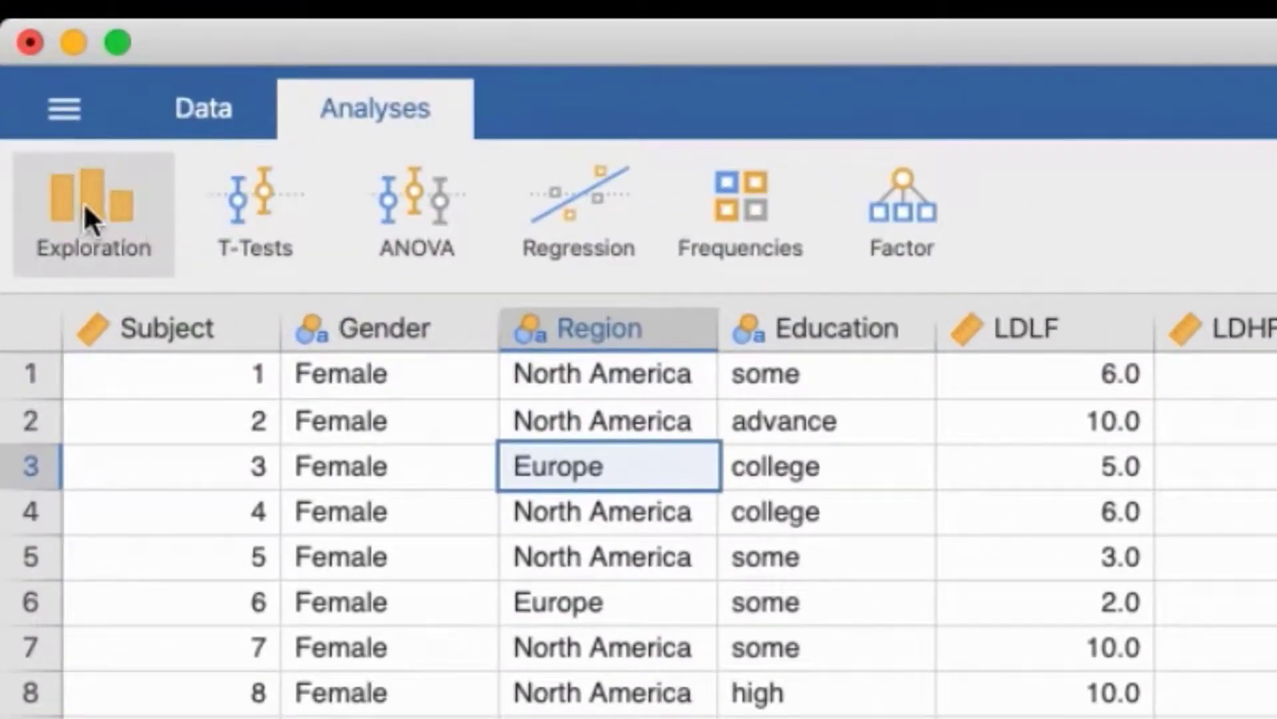
Set up a Descriptives analysis with LDLF, LDHF, HDLF and HDHF as its variables, split by Gender
left_click(81, 204)
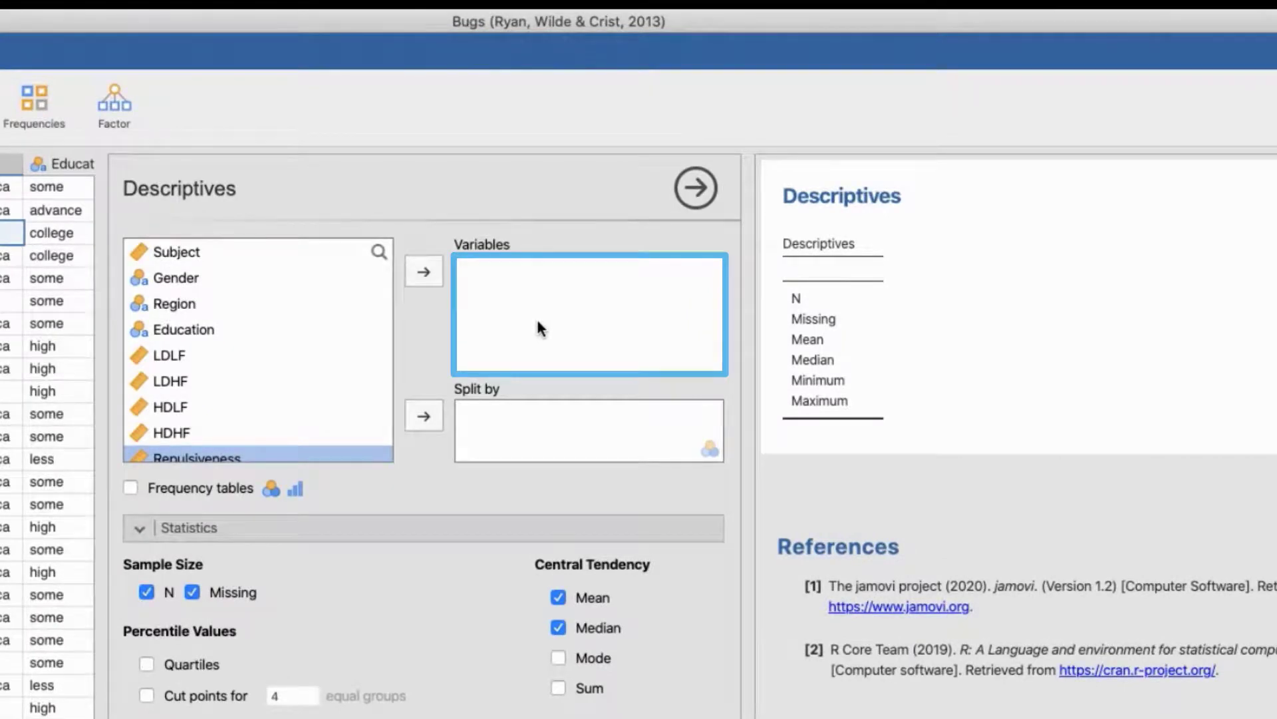
left_click(302, 356)
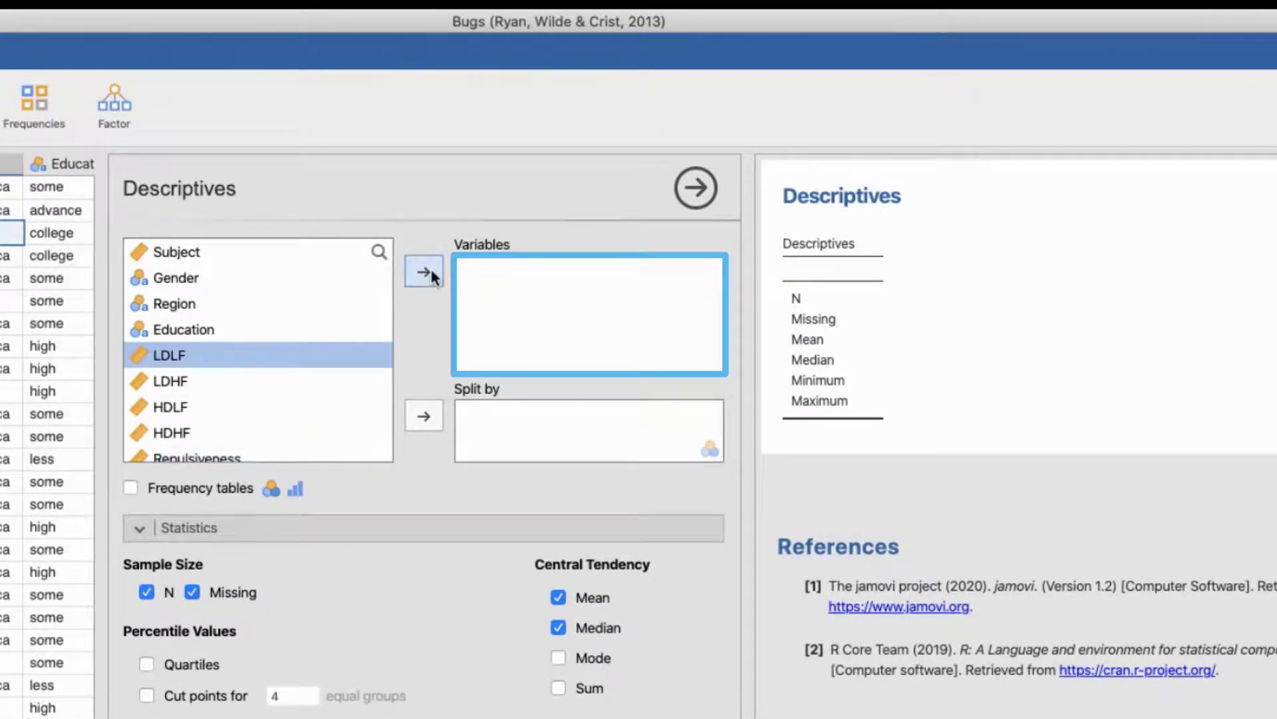
left_click(431, 274)
left_click(431, 274)
left_click(431, 274)
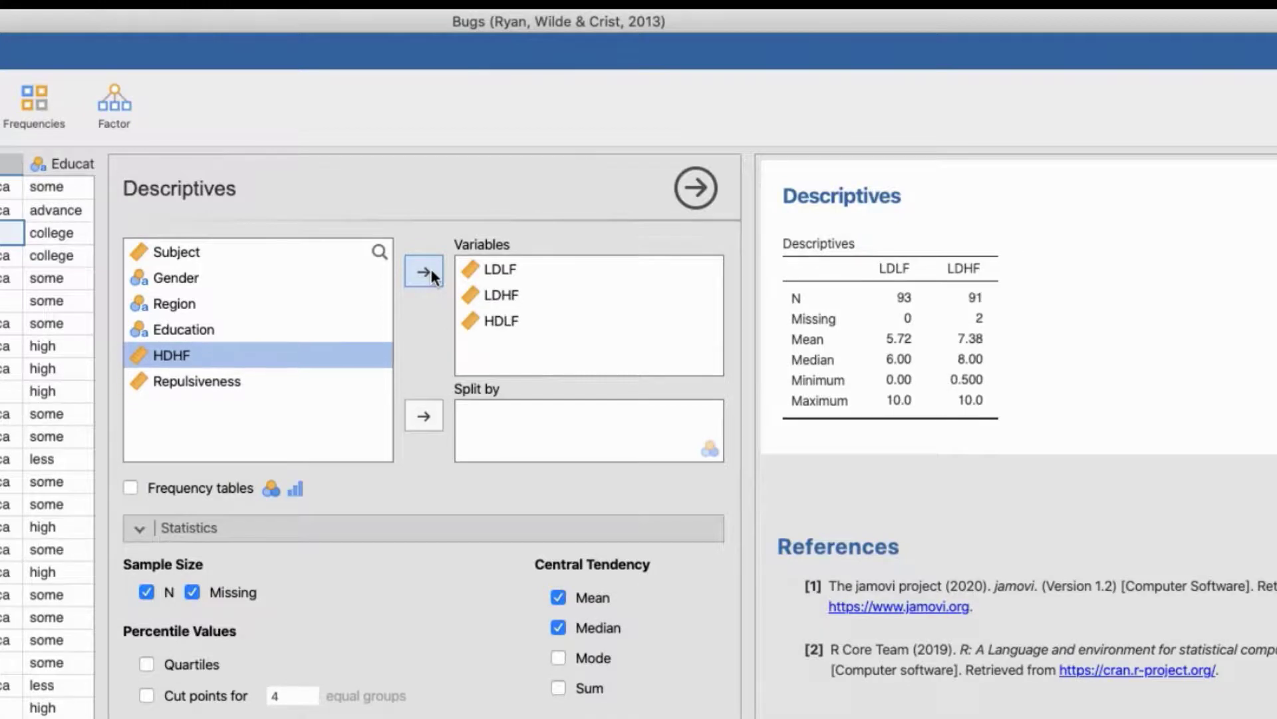
left_click(431, 274)
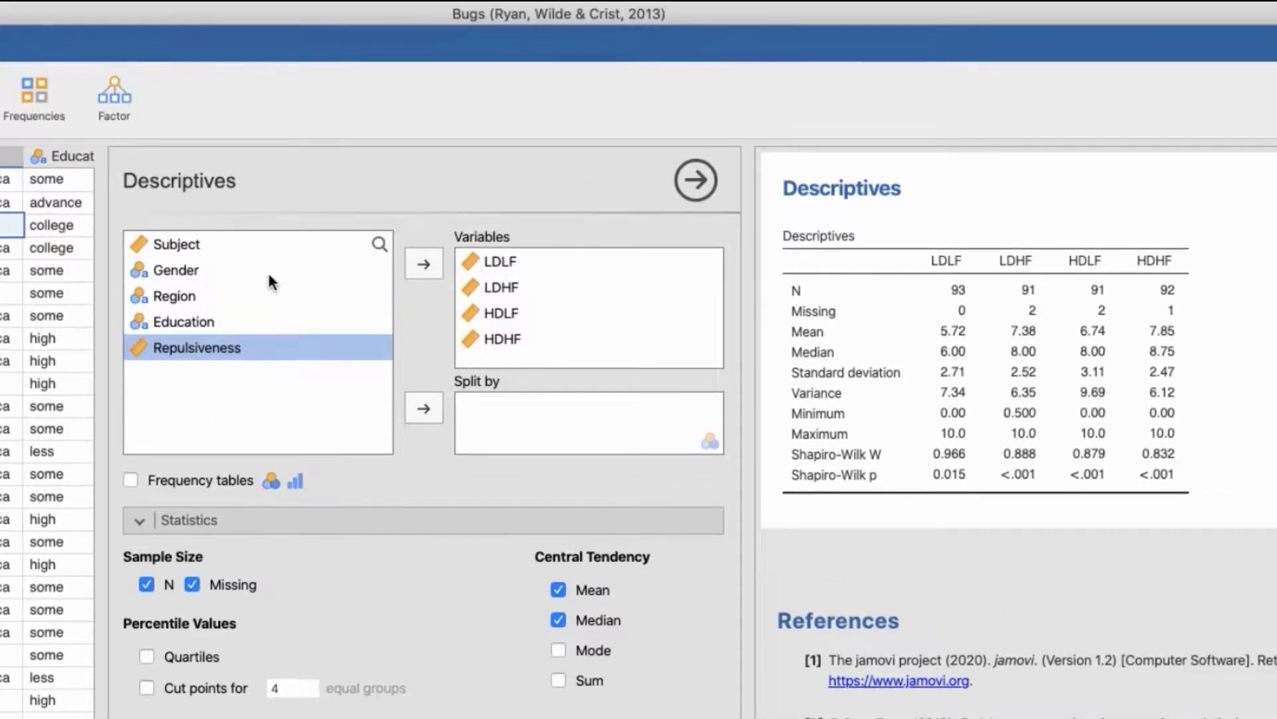
left_click(269, 112)
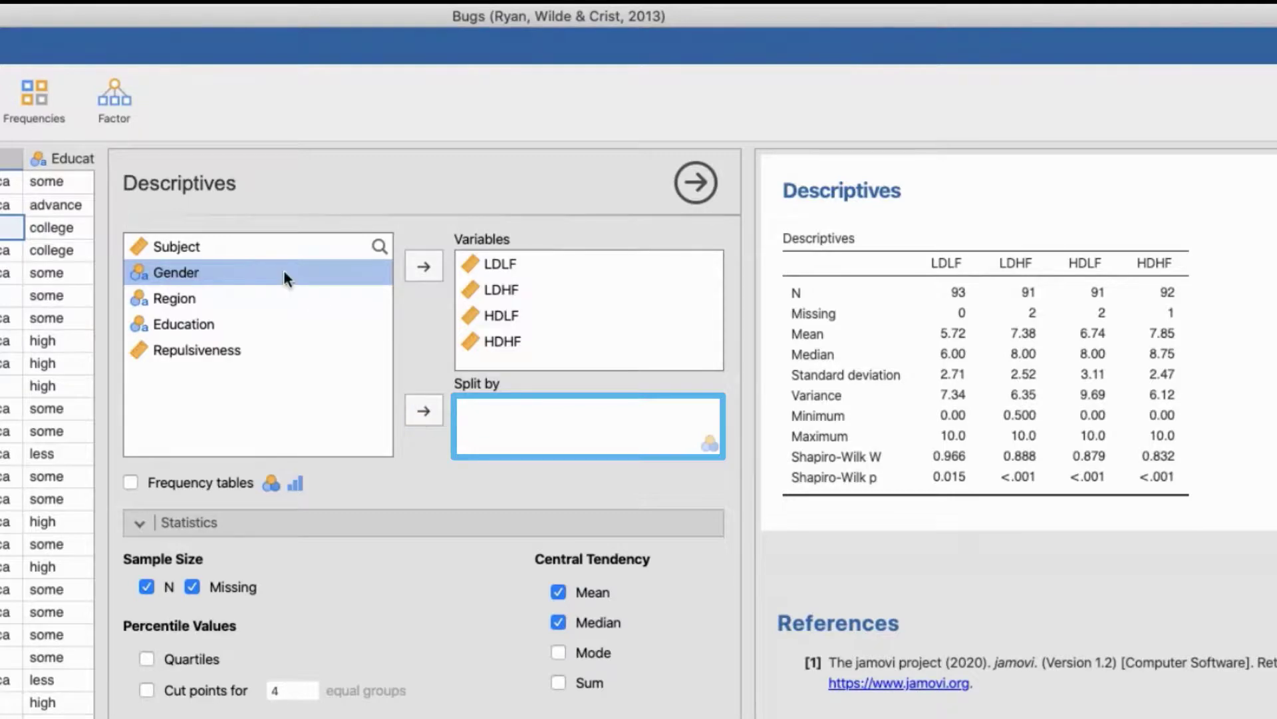
left_click_drag(283, 272, 572, 415)
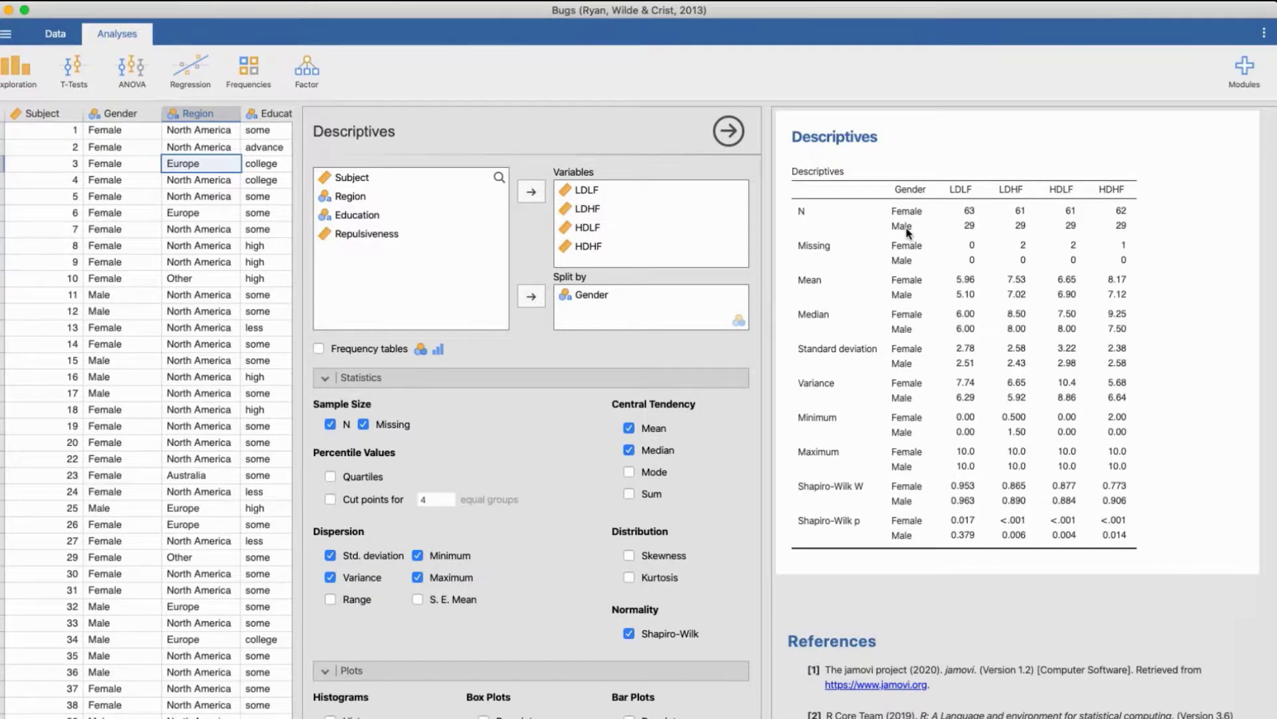
Add histograms with density curves to the Descriptives output and view the LDLF plot for each gender
scroll(590, 529, "down", 2)
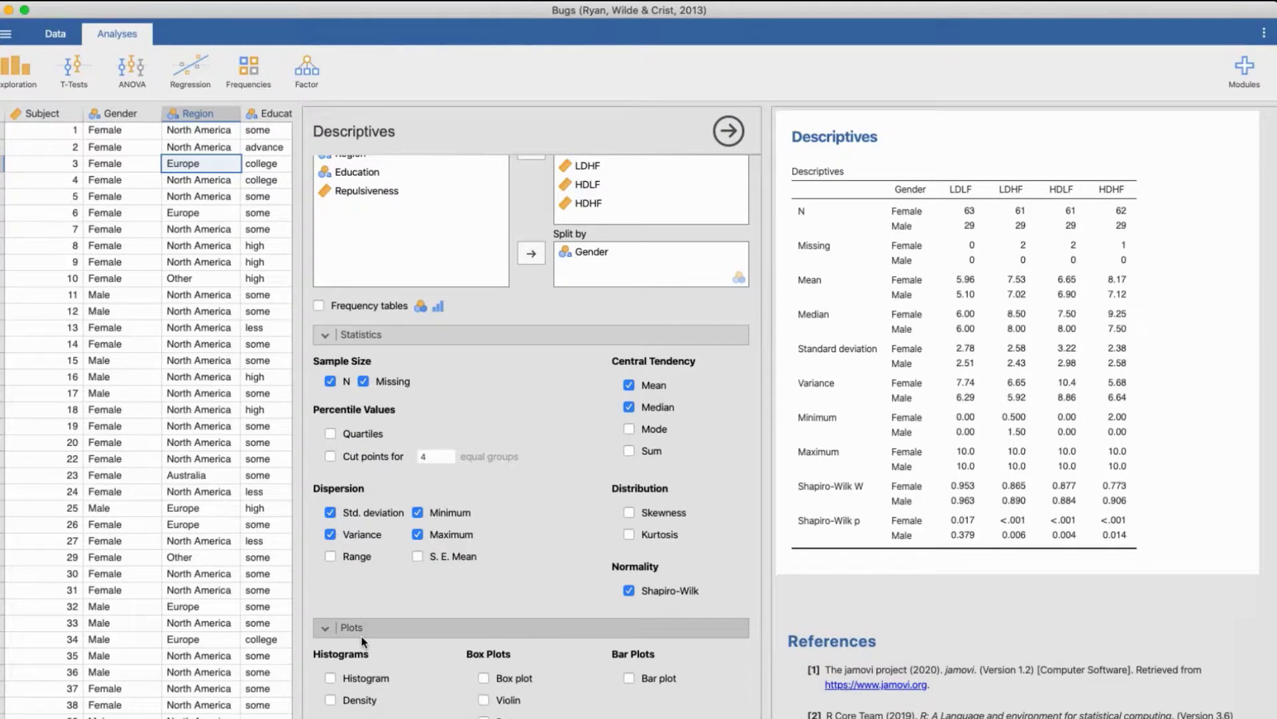
left_click(349, 675)
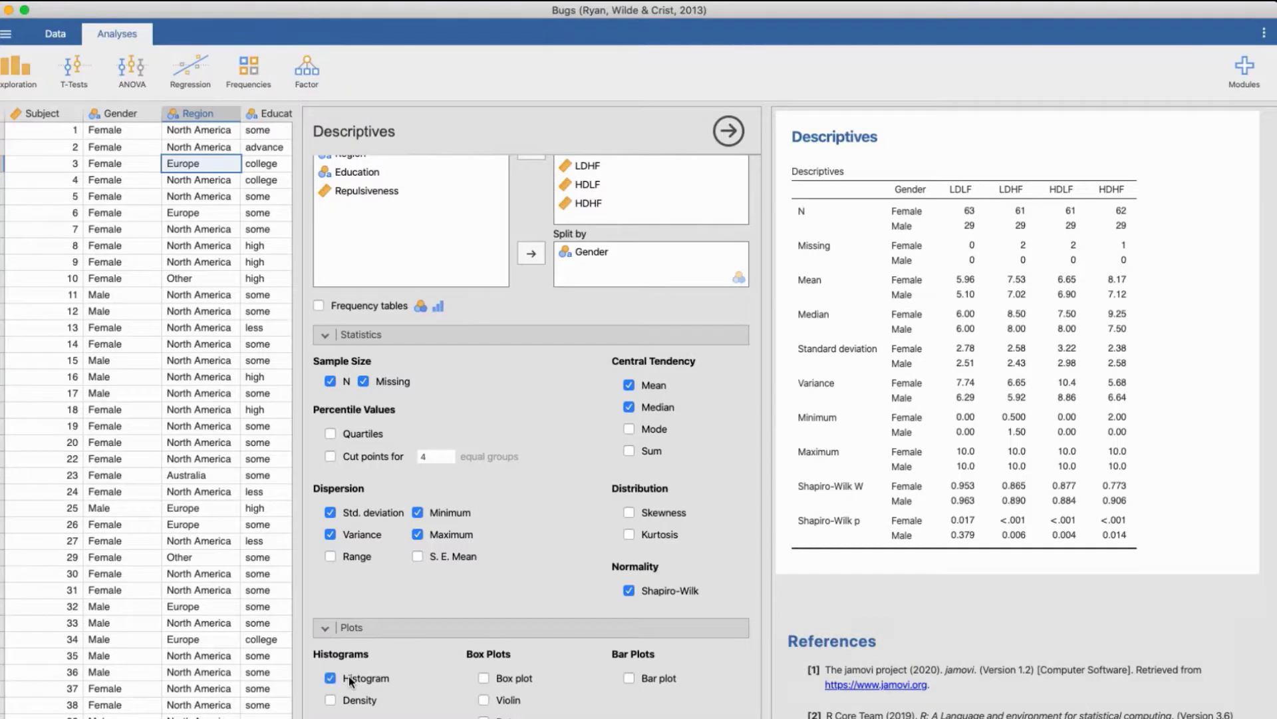
left_click(335, 701)
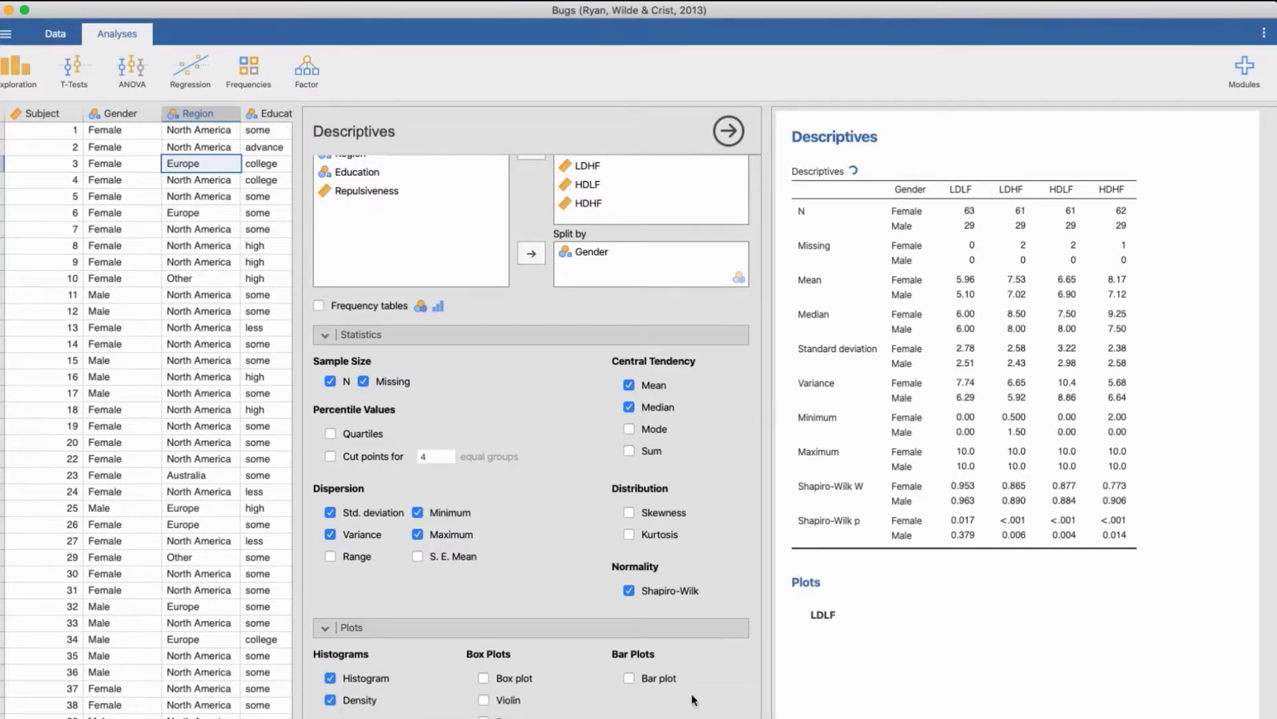
scroll(869, 665, "down", 4)
scroll(868, 665, "down", 4)
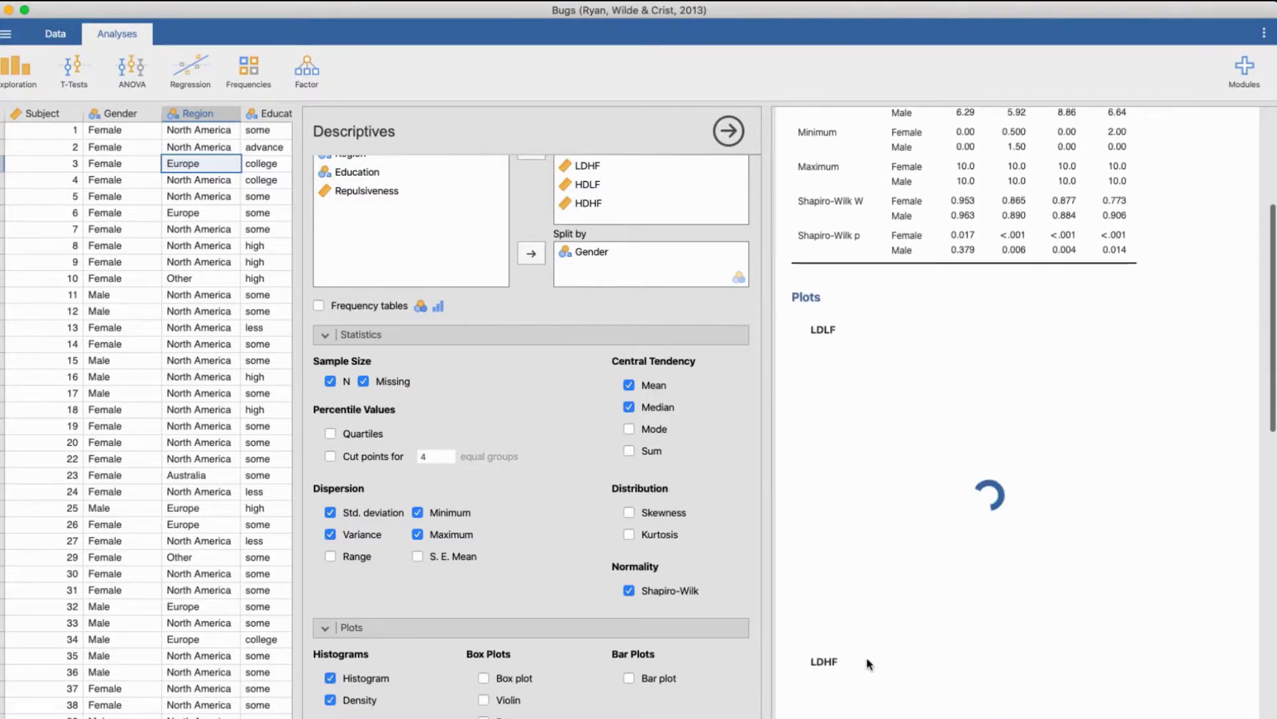
scroll(868, 665, "down", 1)
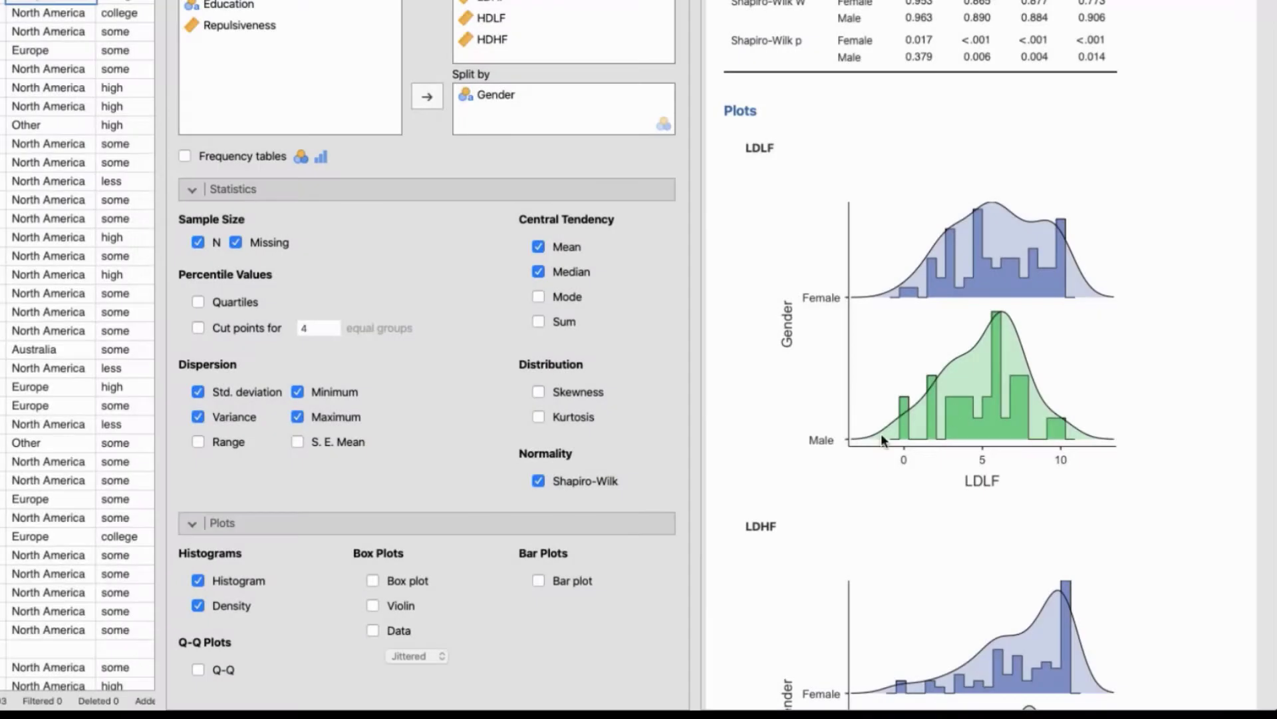
Add box plots with jittered data points to the Descriptives output and view the LDLF box plot by gender
left_click(374, 581)
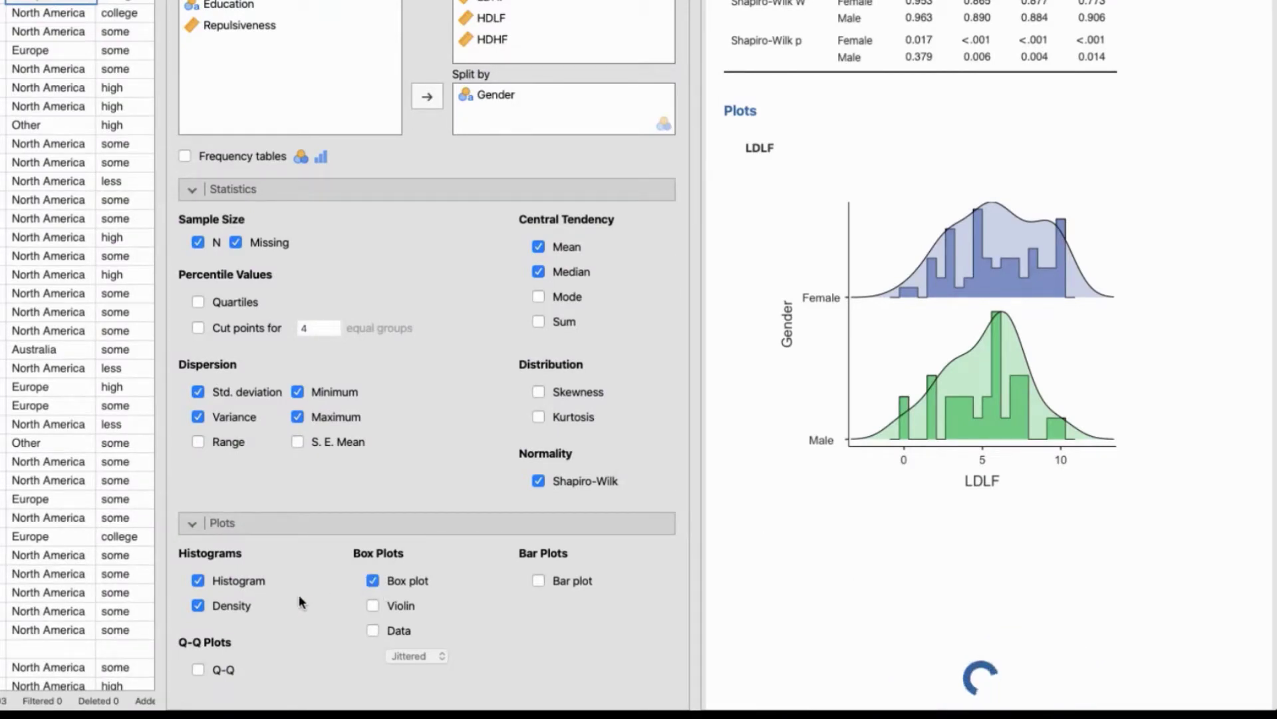
left_click(372, 630)
scroll(803, 571, "down", 3)
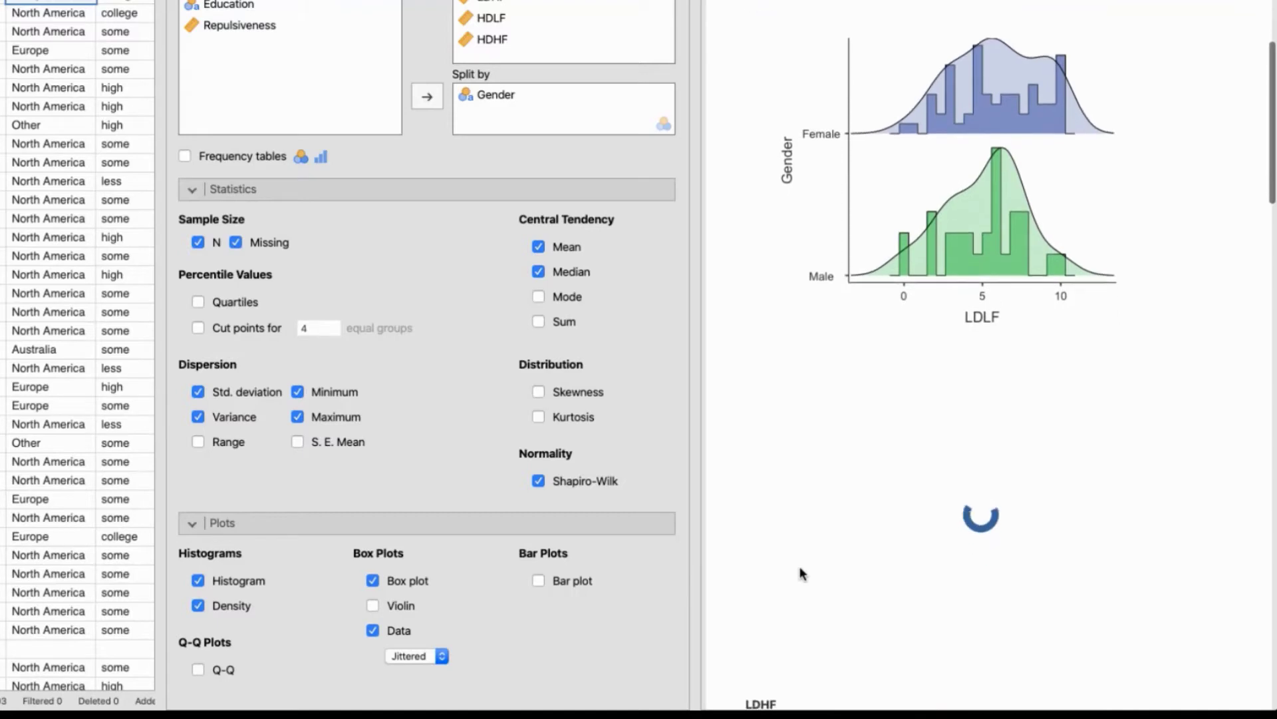
scroll(784, 576, "down", 1)
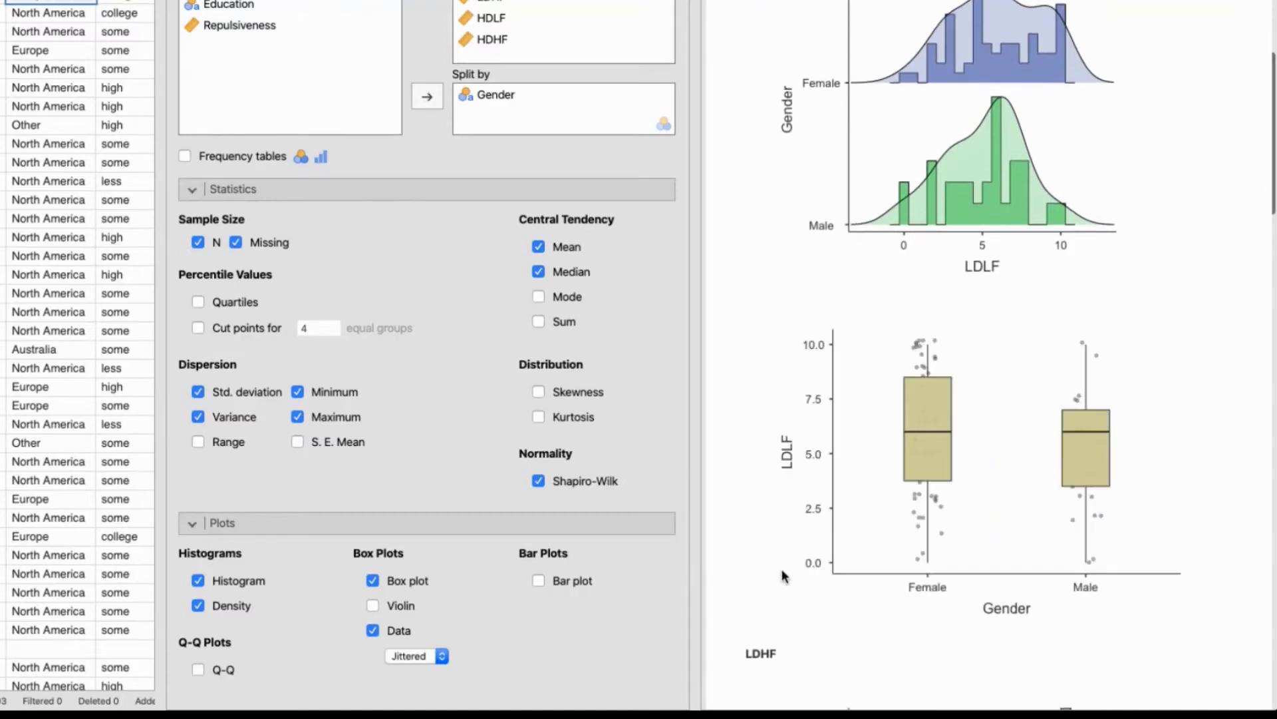